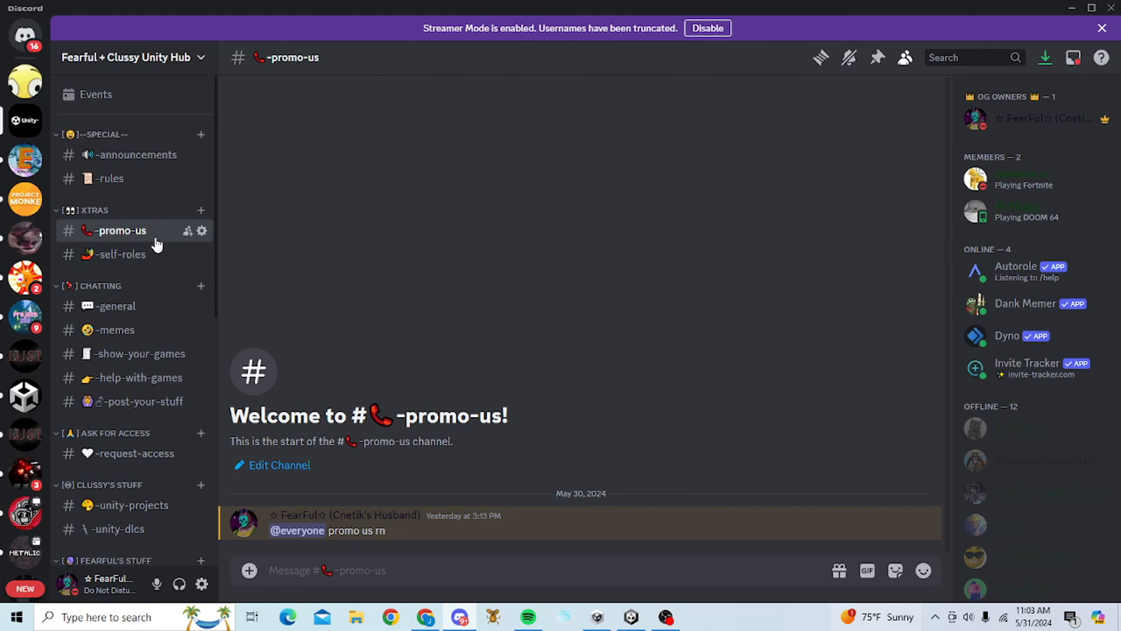
Open the self-roles channel, read its reaction-role instructions and look over the server's member list
scroll(168, 319, down, 4)
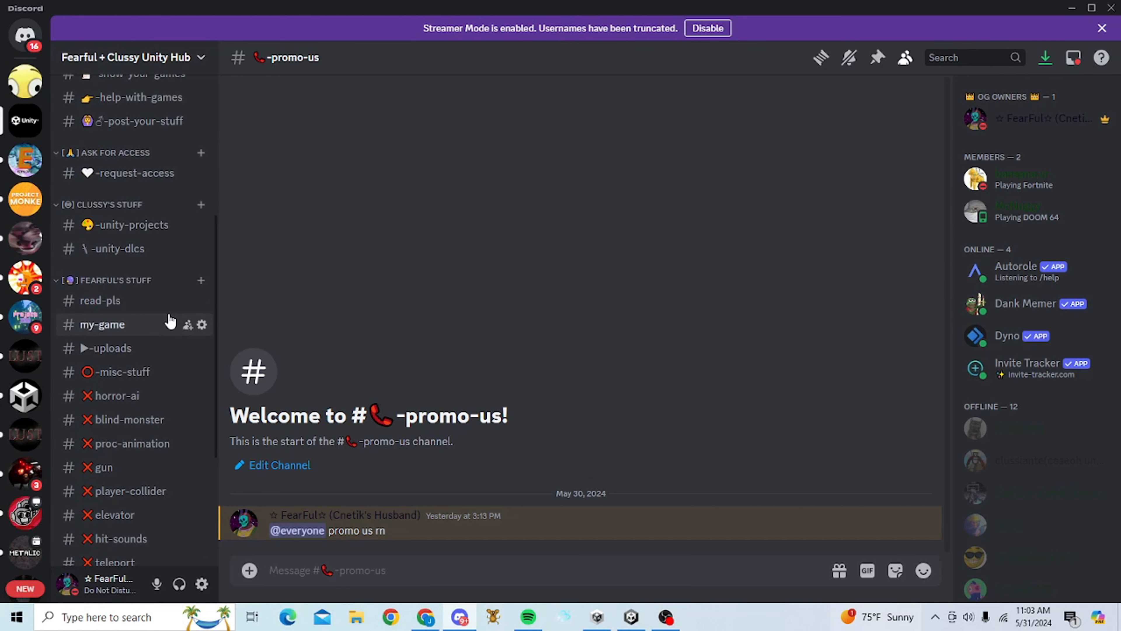
scroll(169, 319, up, 4)
click(122, 263)
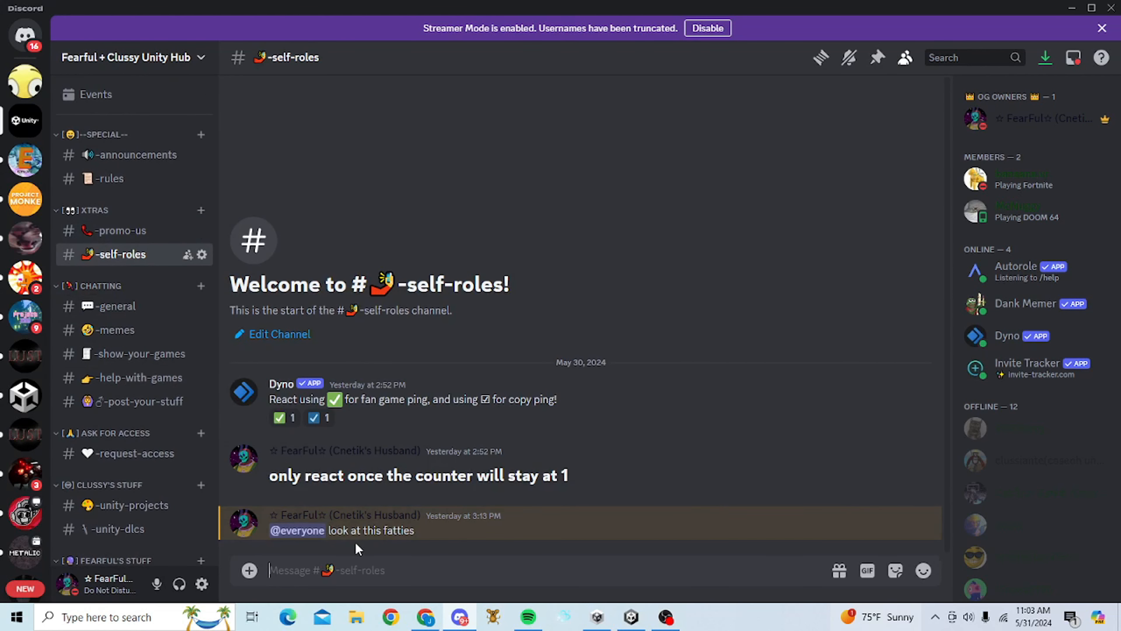
drag(275, 399, 424, 417)
click(424, 418)
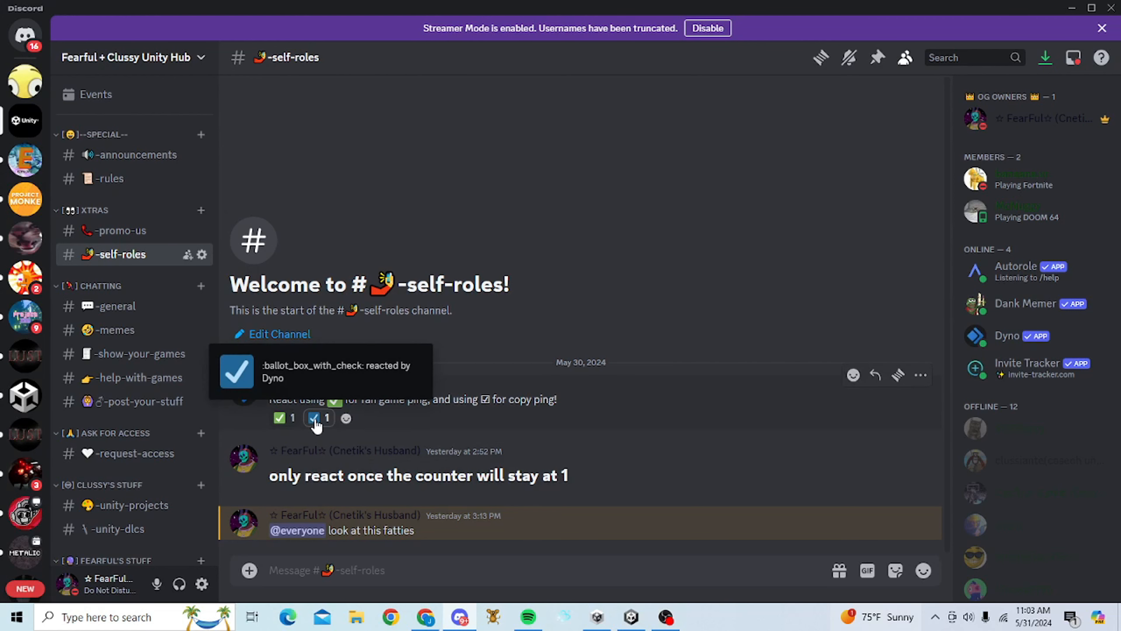
scroll(1072, 298, down, 5)
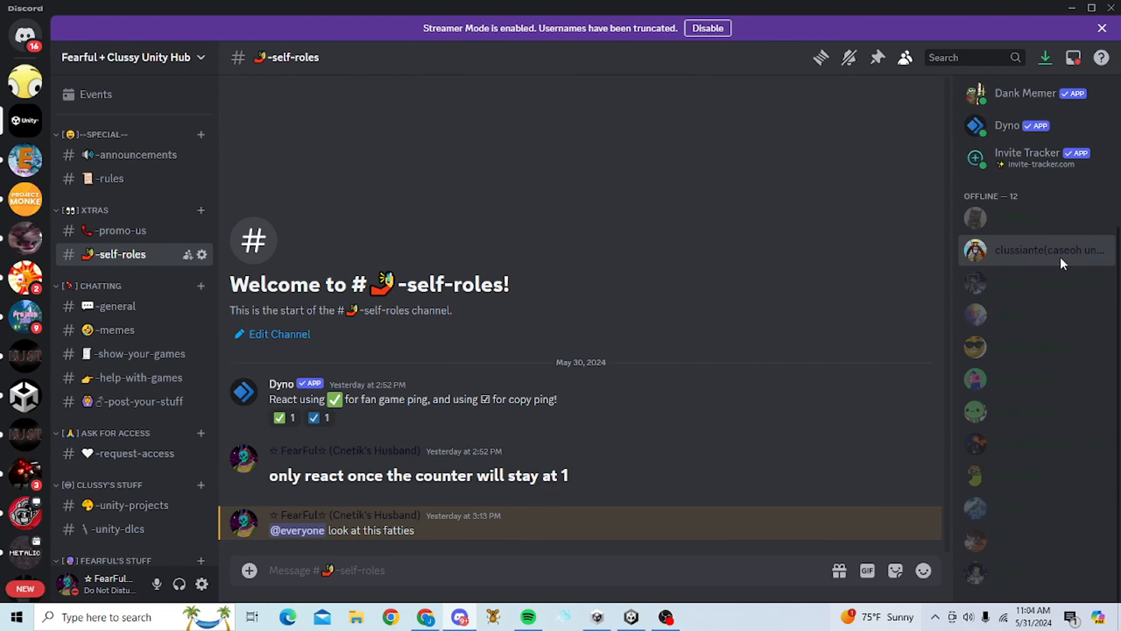
click(1061, 255)
click(417, 584)
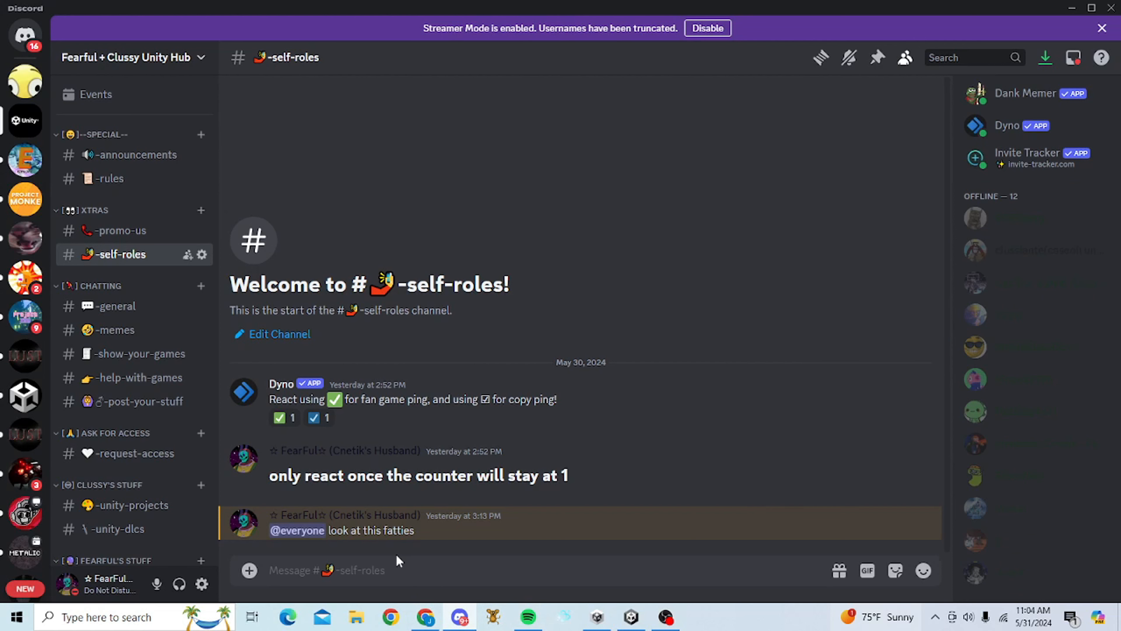
Browse the channels under Fearful's Stuff and open horror-ai, which holds the Horror_Package.unitypackage file
scroll(111, 320, down, 6)
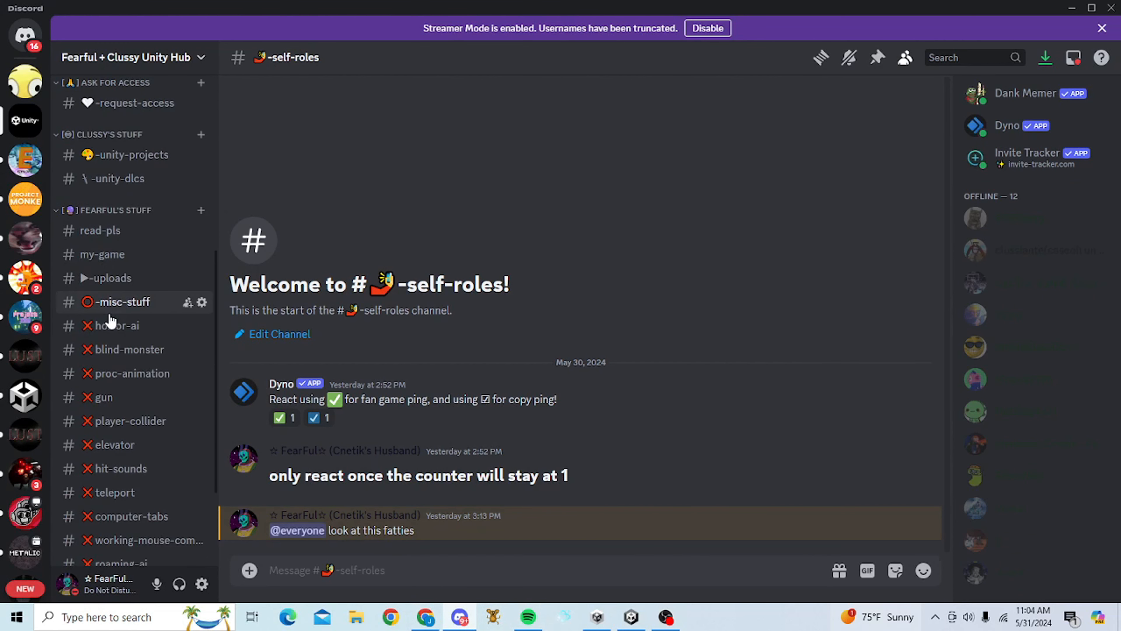
scroll(106, 283, down, 3)
scroll(95, 221, up, 2)
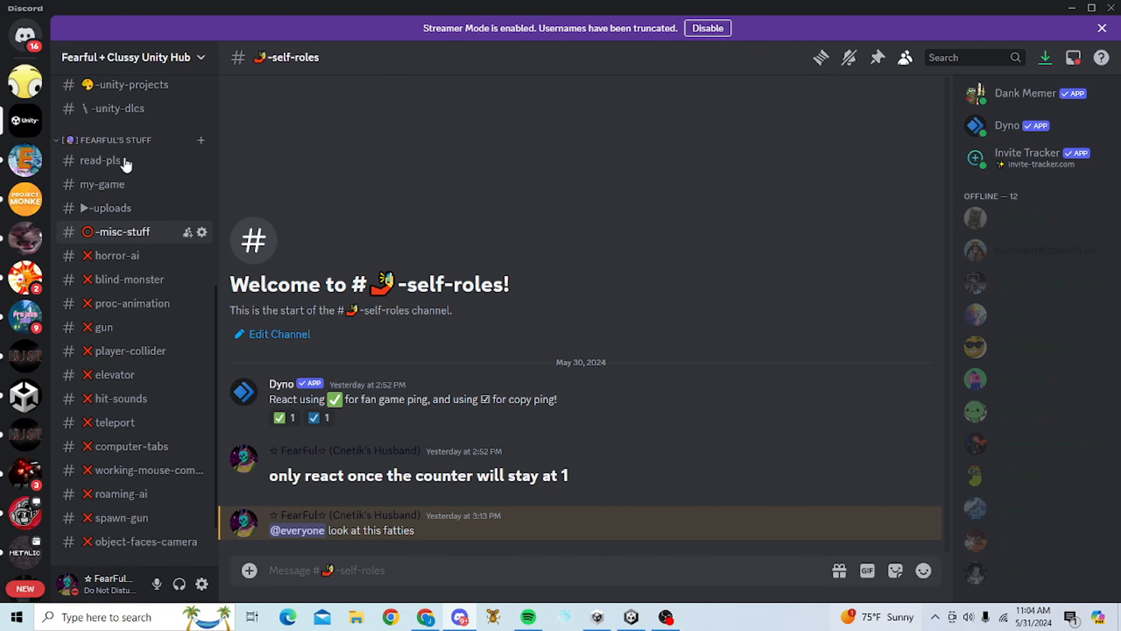
click(95, 160)
scroll(108, 336, down, 2)
click(104, 257)
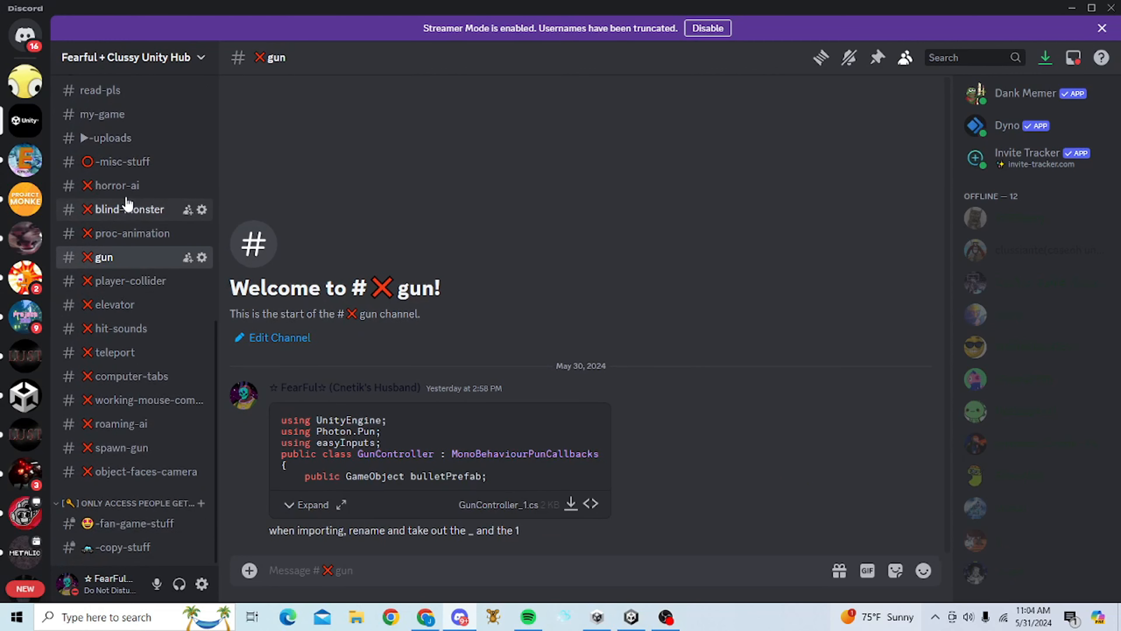
click(117, 185)
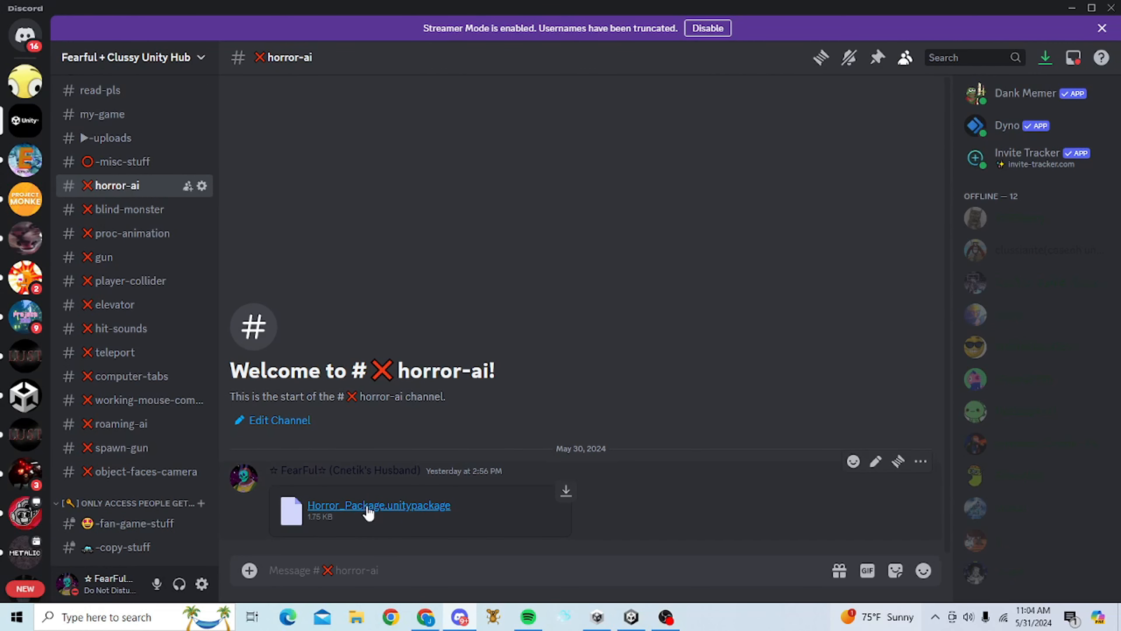
Switch to the Unity editor with the Nightmare Factors project open and look around the corridor
click(632, 616)
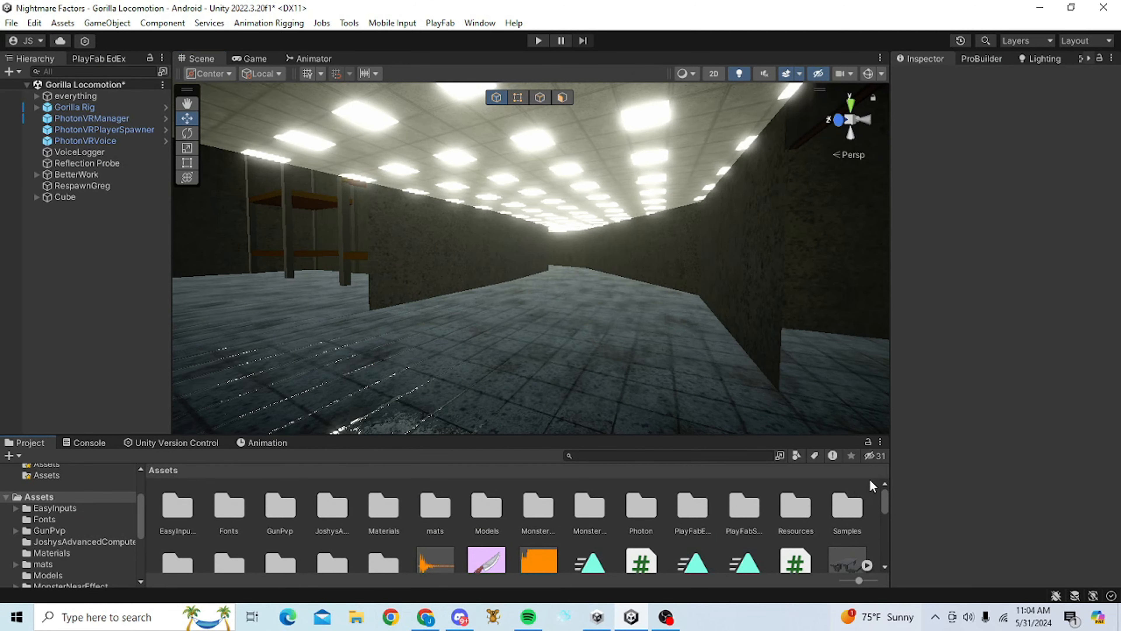
right_drag(750, 389, 452, 421)
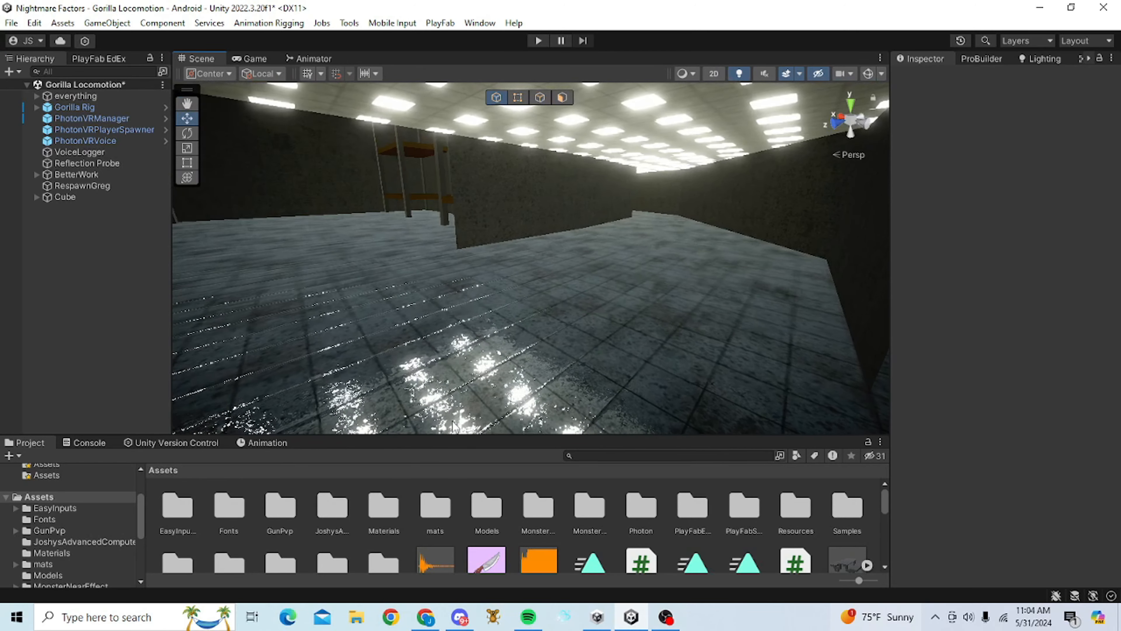
right_click(481, 486)
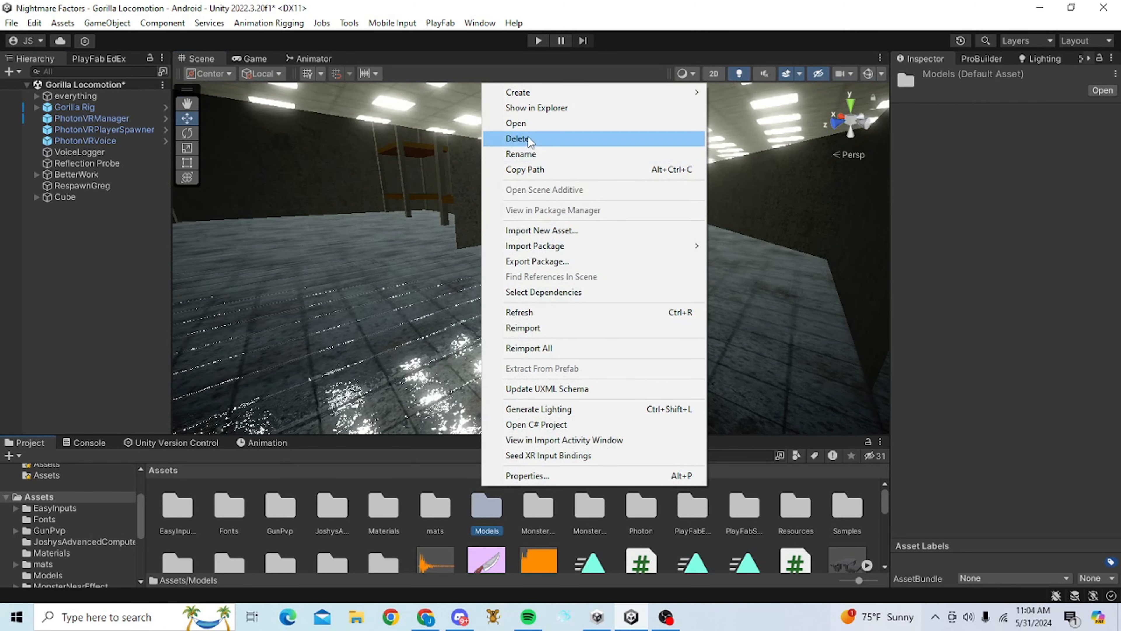
click(131, 251)
right_drag(391, 239, 336, 289)
right_click(60, 262)
click(108, 361)
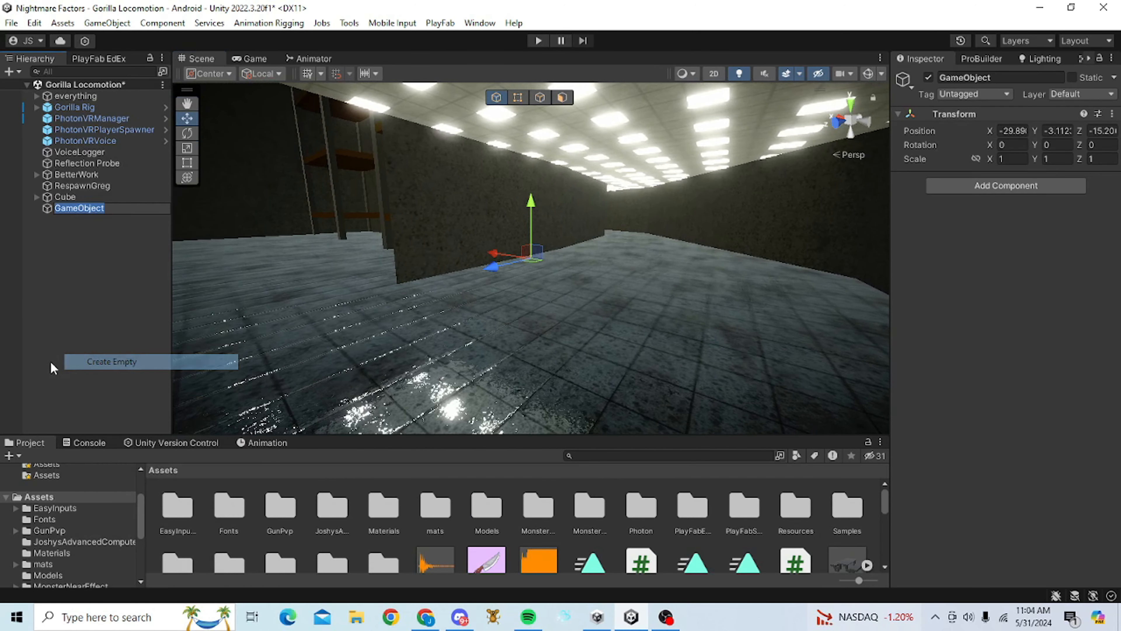
text(Enm)
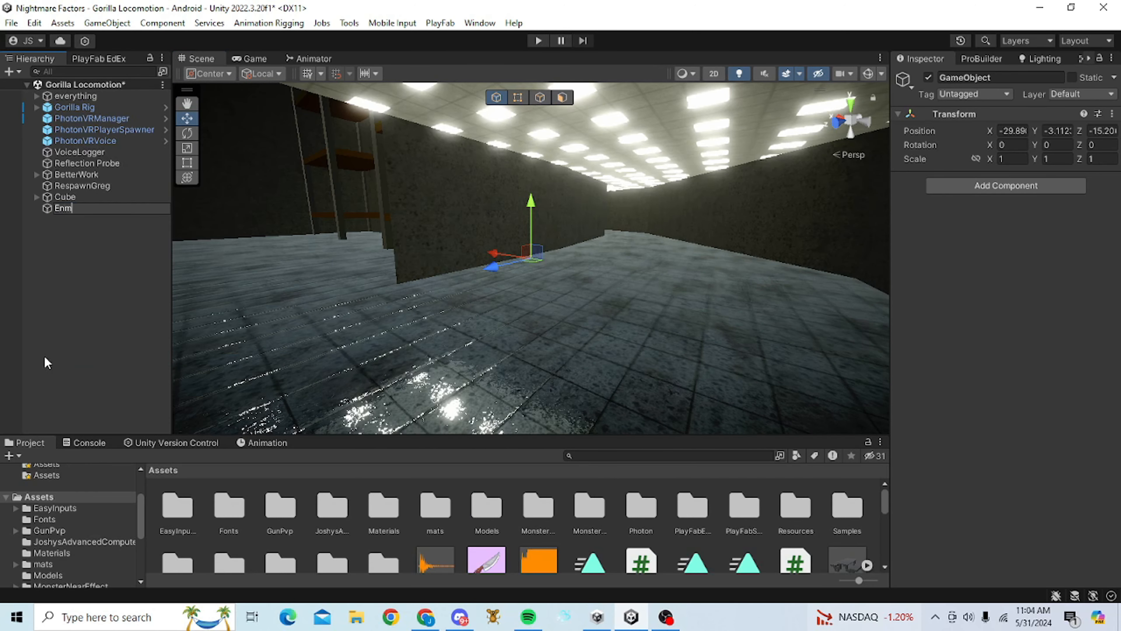
click(70, 220)
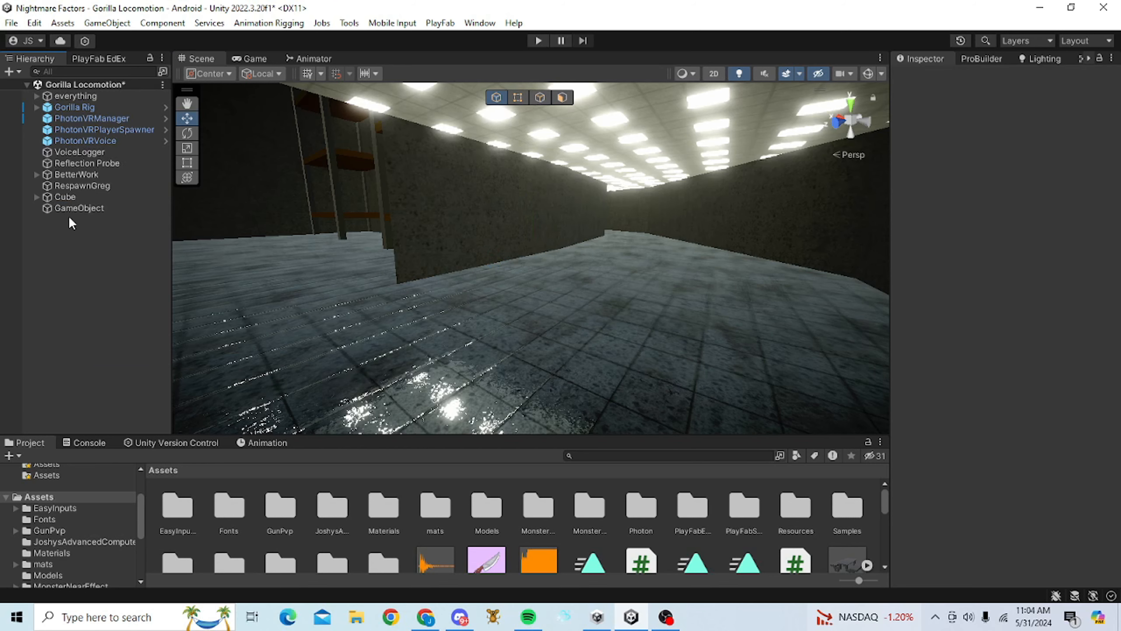
click(73, 208)
right_click(78, 209)
click(114, 162)
Search the project assets for "gibs", place the GibsModel prefab in the corridor and clear the search
right_drag(513, 206, 424, 234)
scroll(543, 496, down, 2)
scroll(378, 520, down, 4)
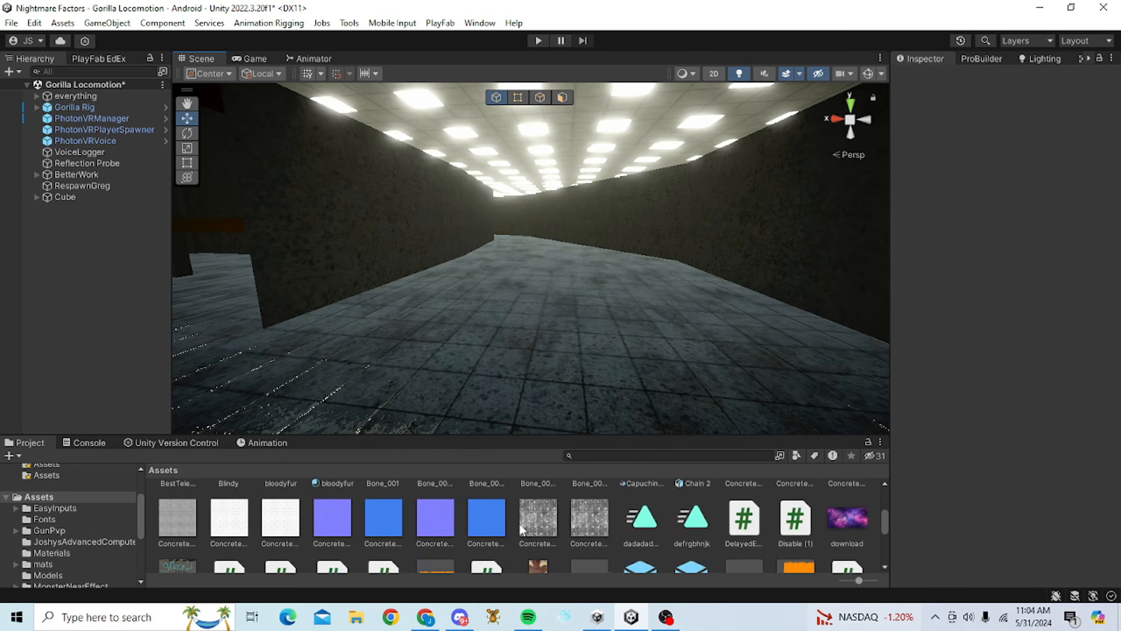
scroll(457, 510, up, 5)
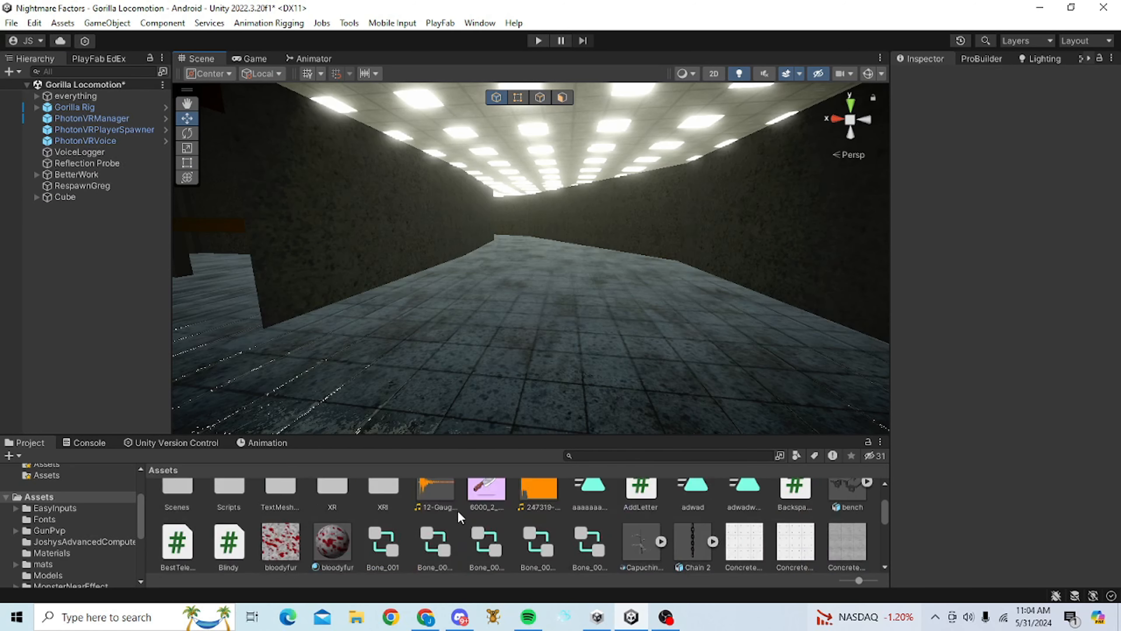
click(596, 457)
text(gibs)
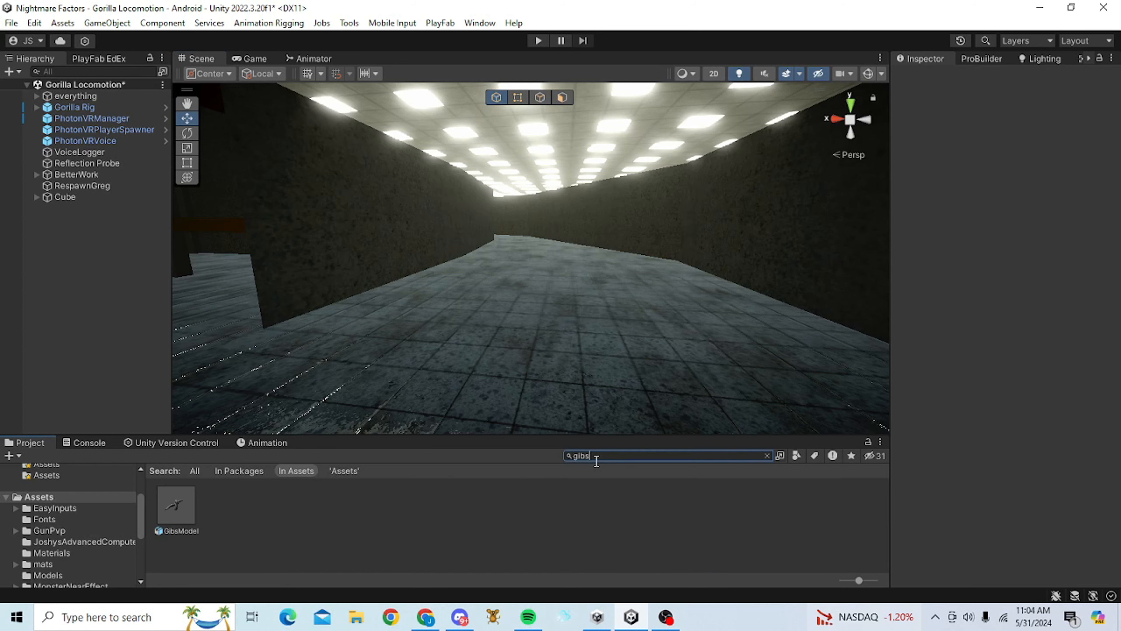
drag(187, 514, 603, 297)
click(621, 455)
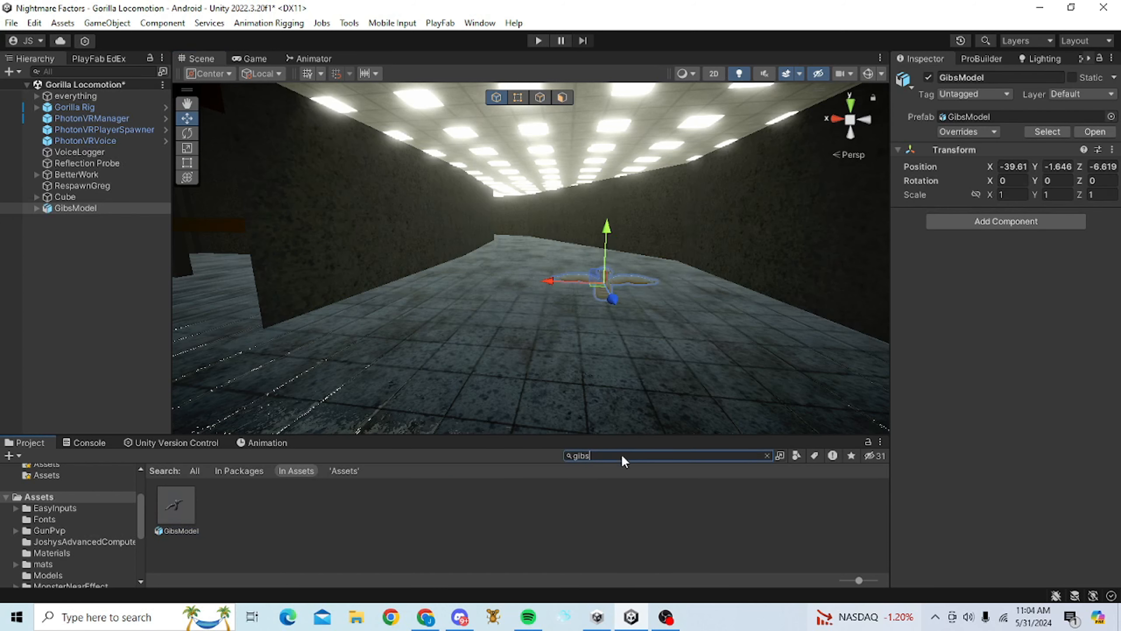
key(BackSpace)
click(80, 394)
Raise the GibsModel slightly above the corridor floor, to a Y position of about -1.371
right_drag(705, 225, 706, 225)
key(d)
key(w)
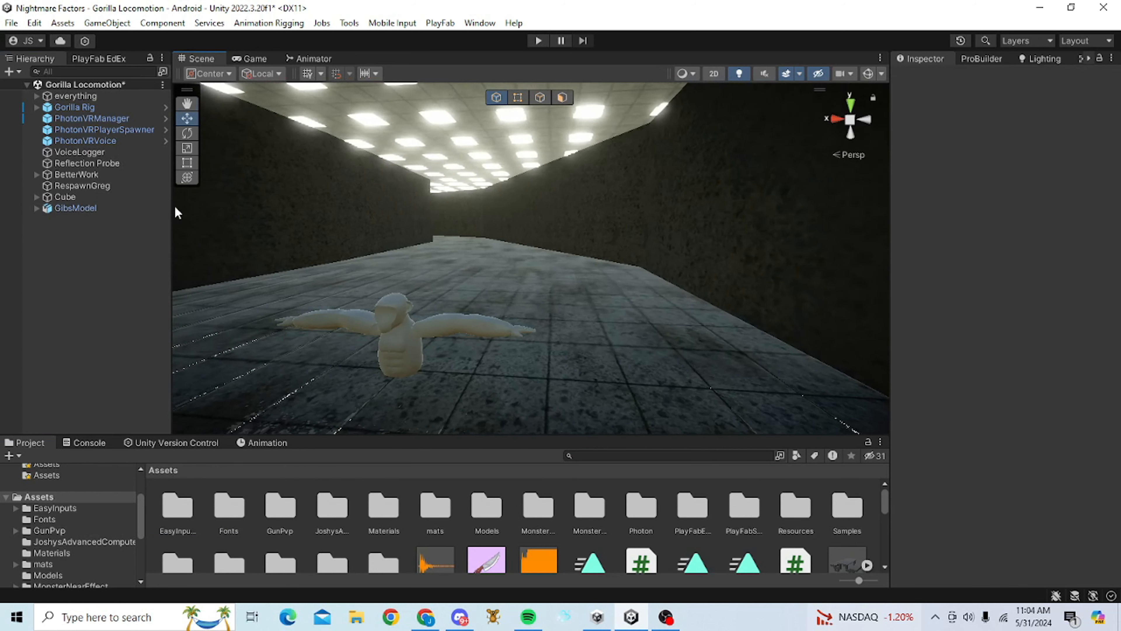
click(119, 208)
drag(407, 289, 408, 253)
key(s)
right_drag(448, 255, 436, 256)
Add the Horror AI script component to the GibsModel
click(933, 219)
key(BackSpace)
text(horror)
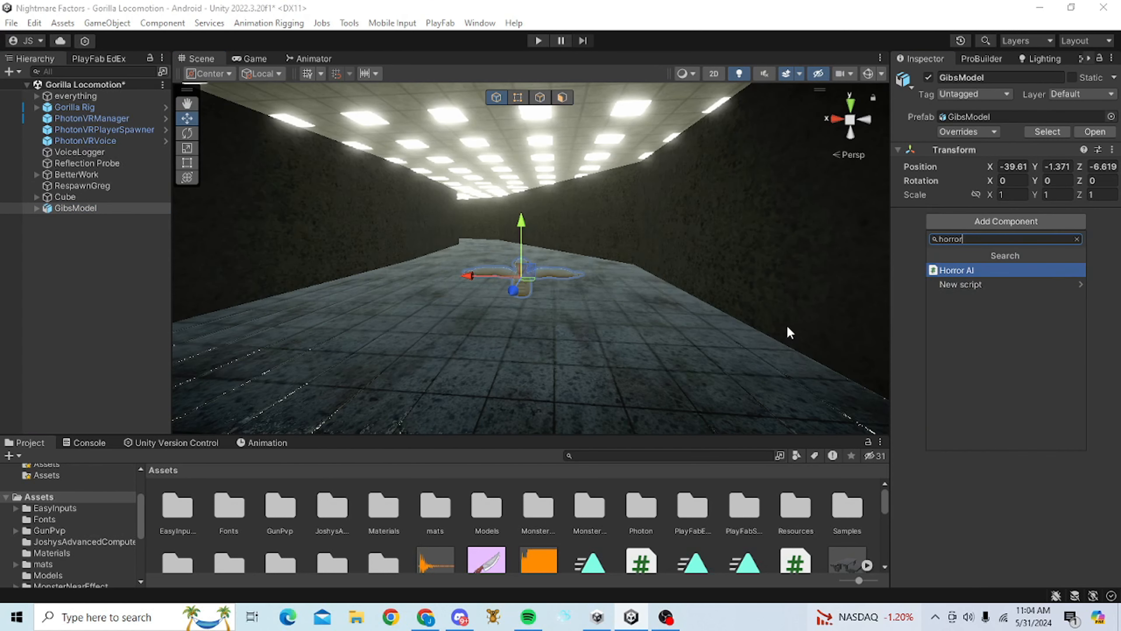
key(Return)
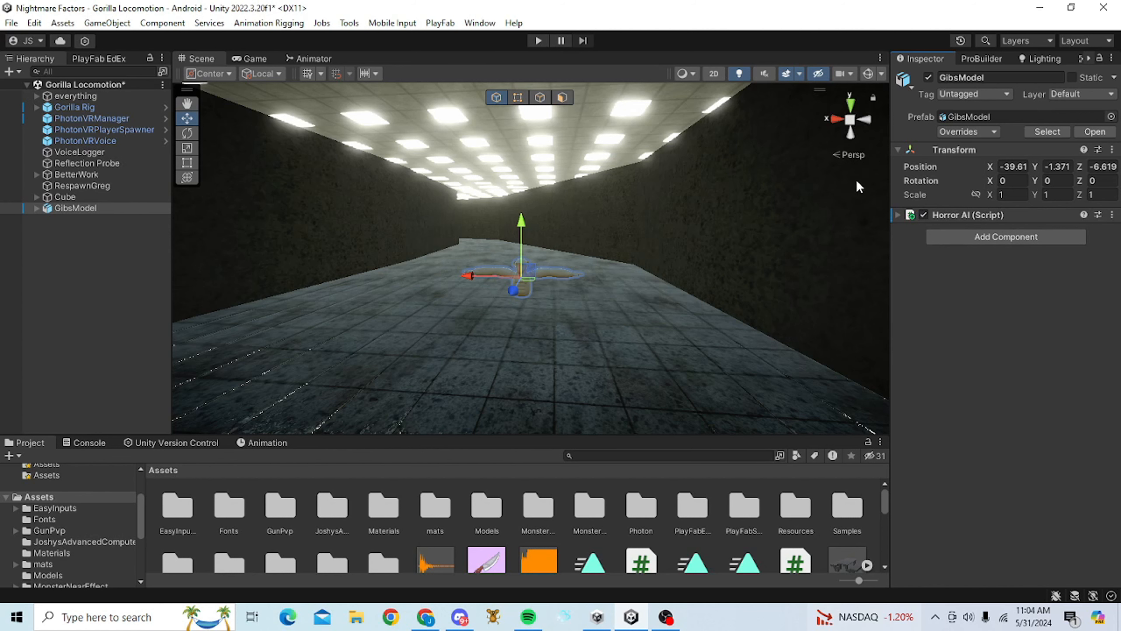
Add a Nav Mesh Agent component to the GibsModel
click(950, 241)
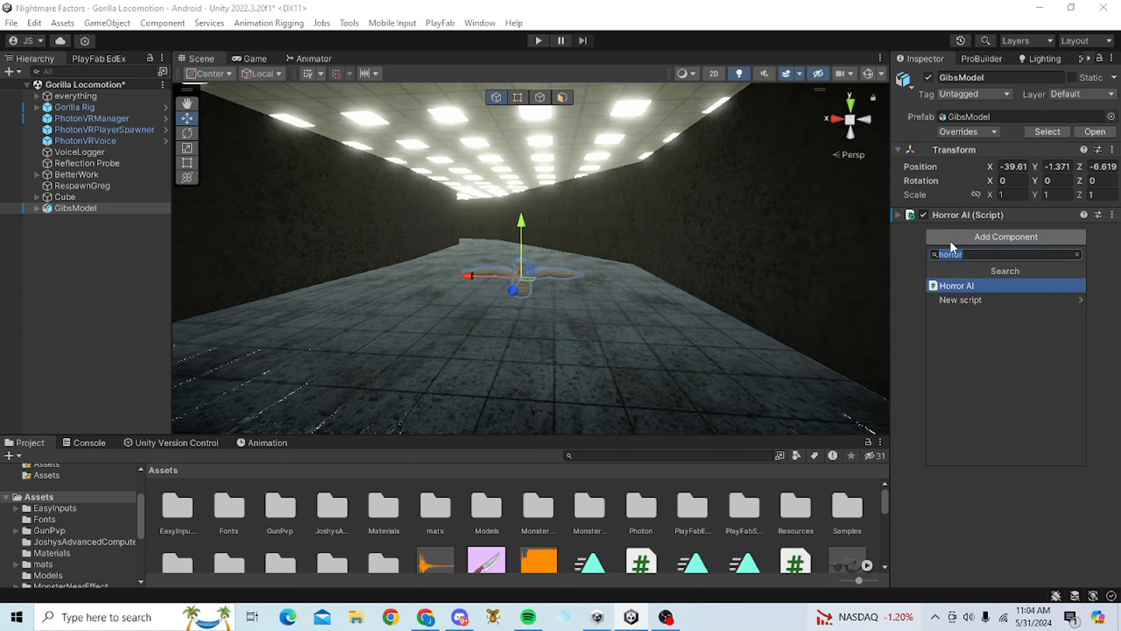
key(BackSpace)
key(BackSpace)
key(BackSpace)
key(BackSpace)
key(BackSpace)
key(BackSpace)
text(nav)
key(Return)
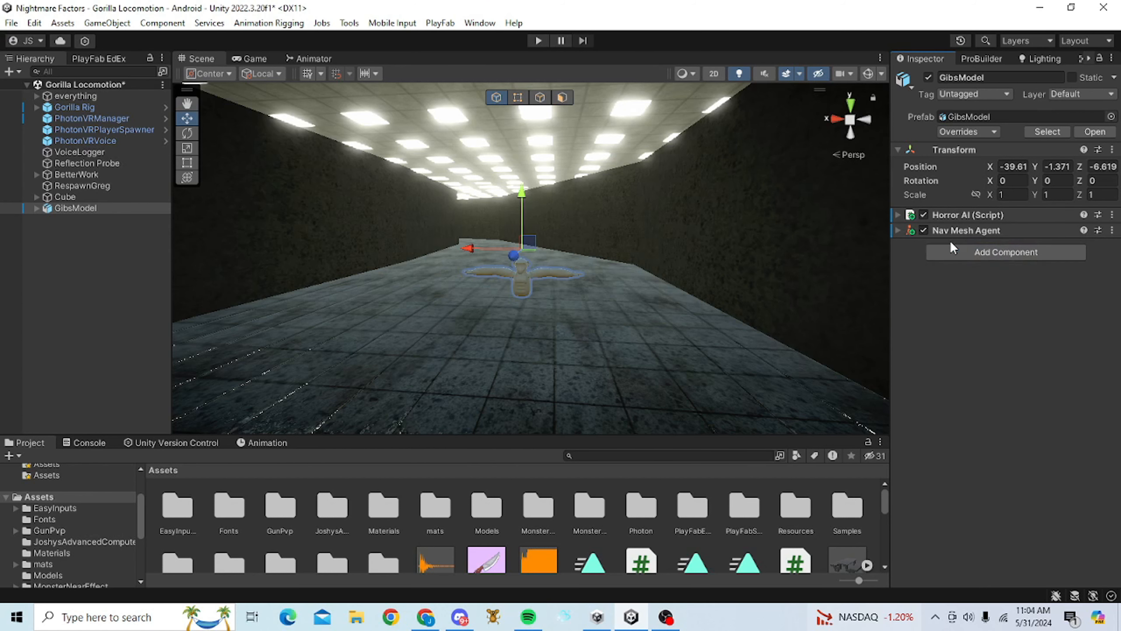
Check the Unity Registry packages in Package Manager for "ai nav" and close the window
key(w)
right_drag(315, 267, 319, 270)
click(84, 326)
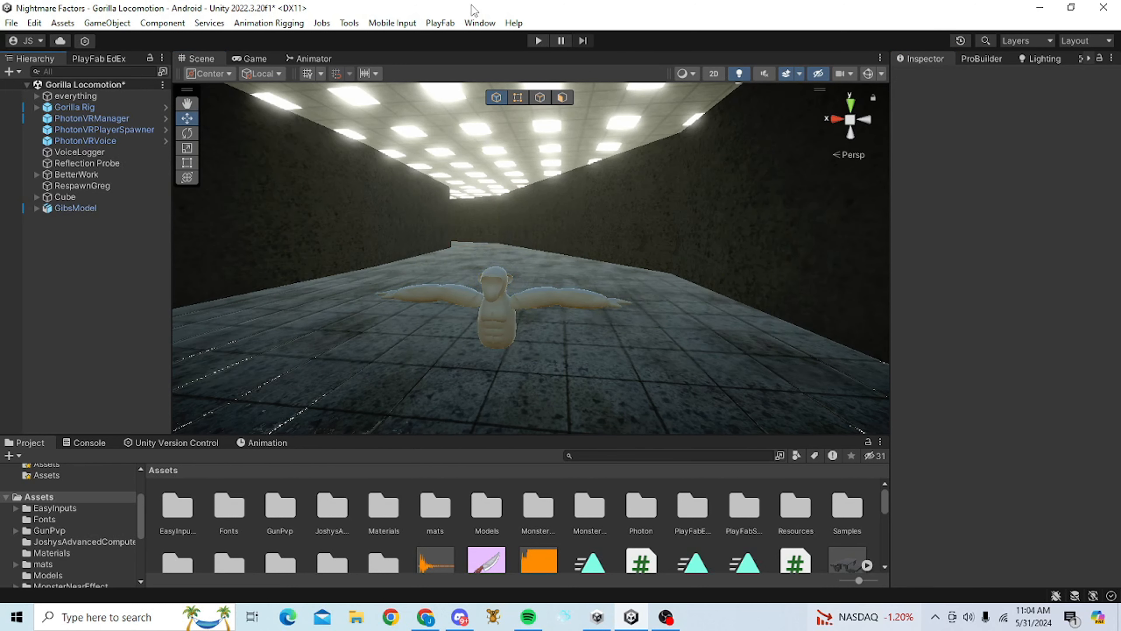
click(479, 24)
click(520, 212)
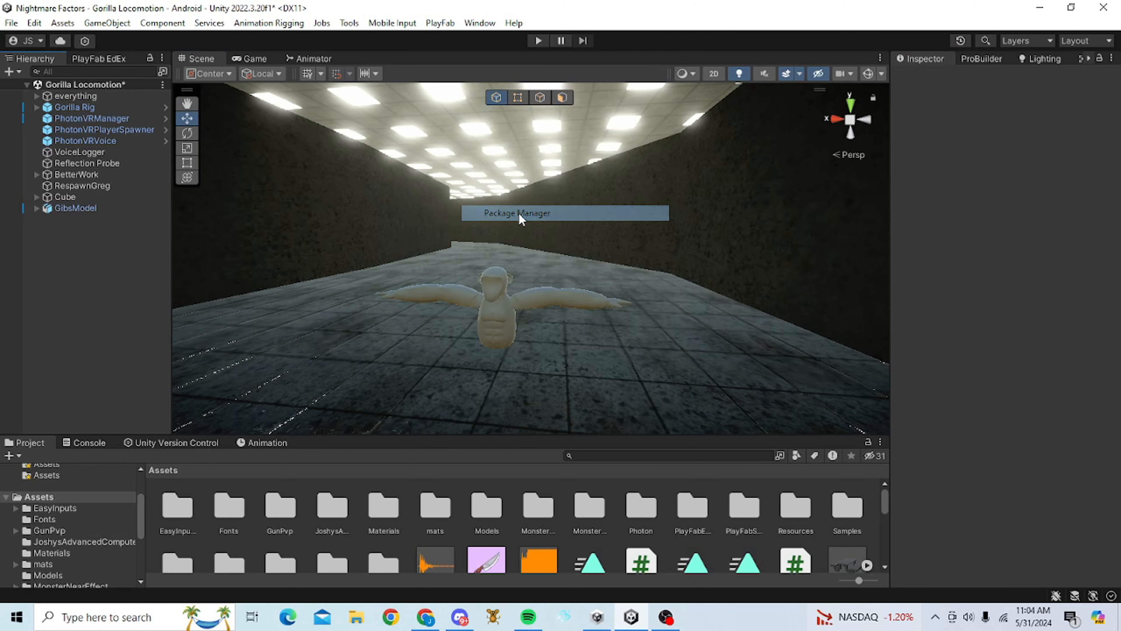
click(81, 21)
click(983, 25)
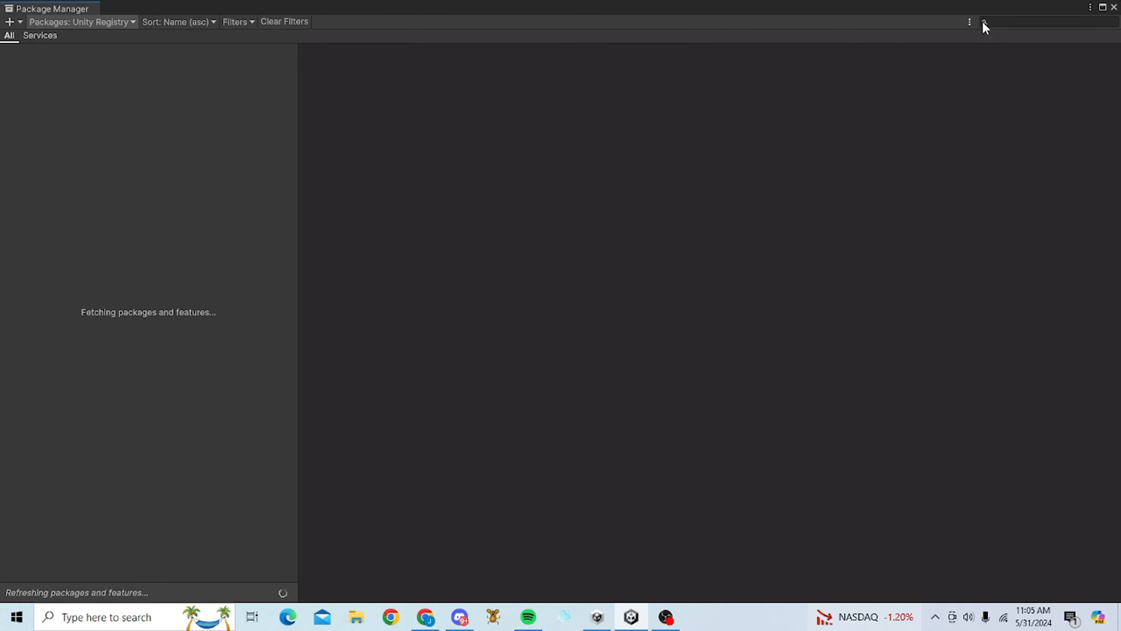
text(ai nav)
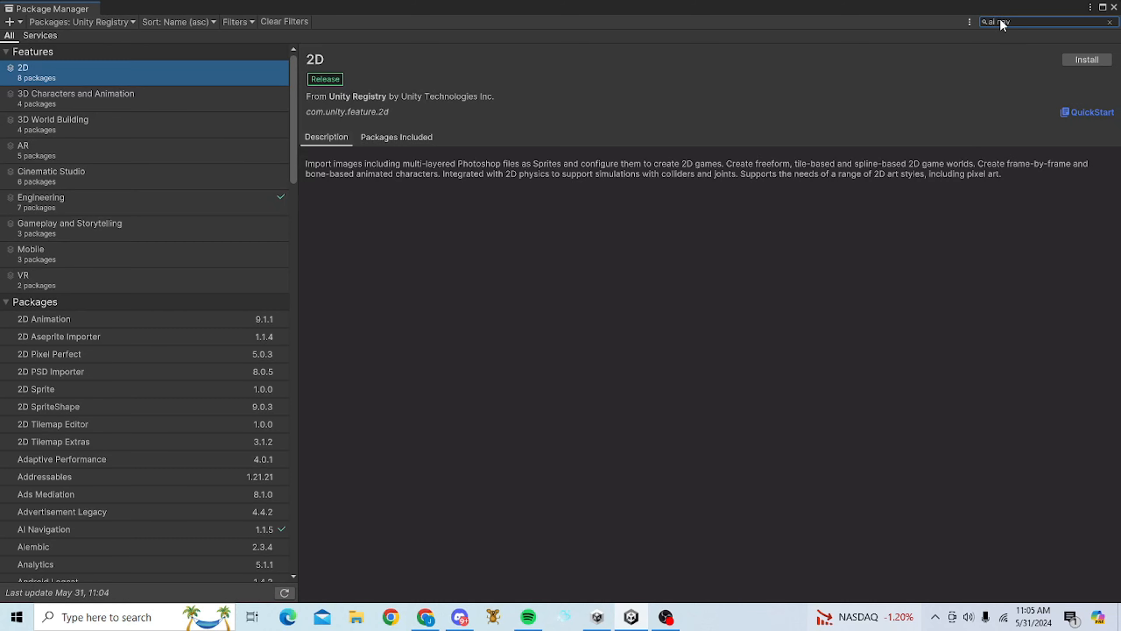
click(1114, 7)
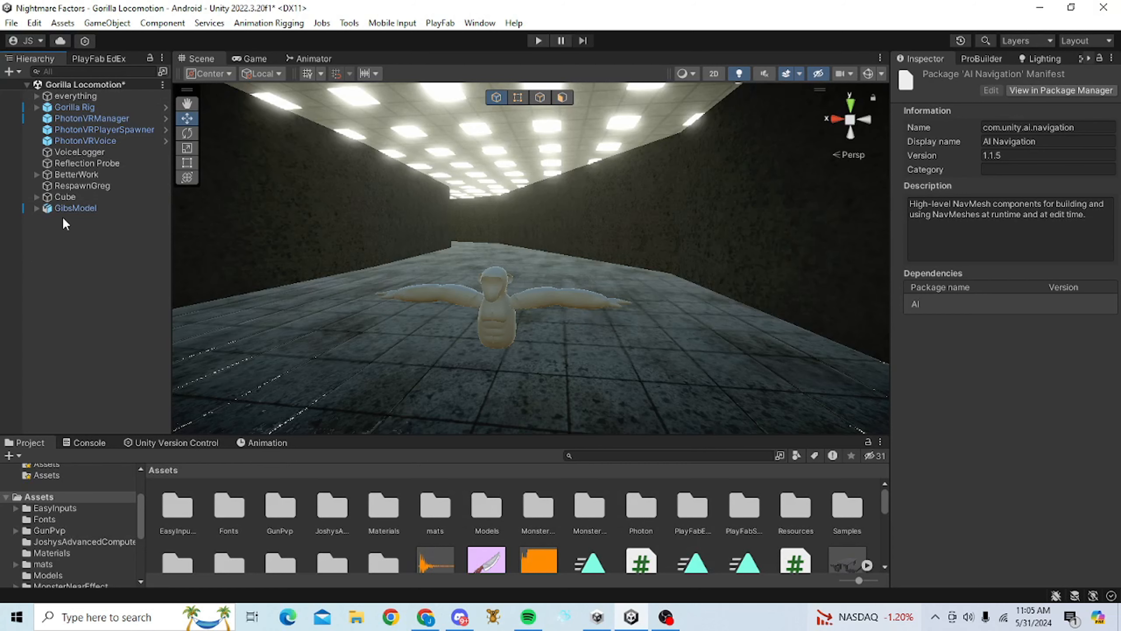
Assign the GibsModel's Nav Mesh Agent as the Mob of its Horror AI script, then deselect the model
double_click(73, 207)
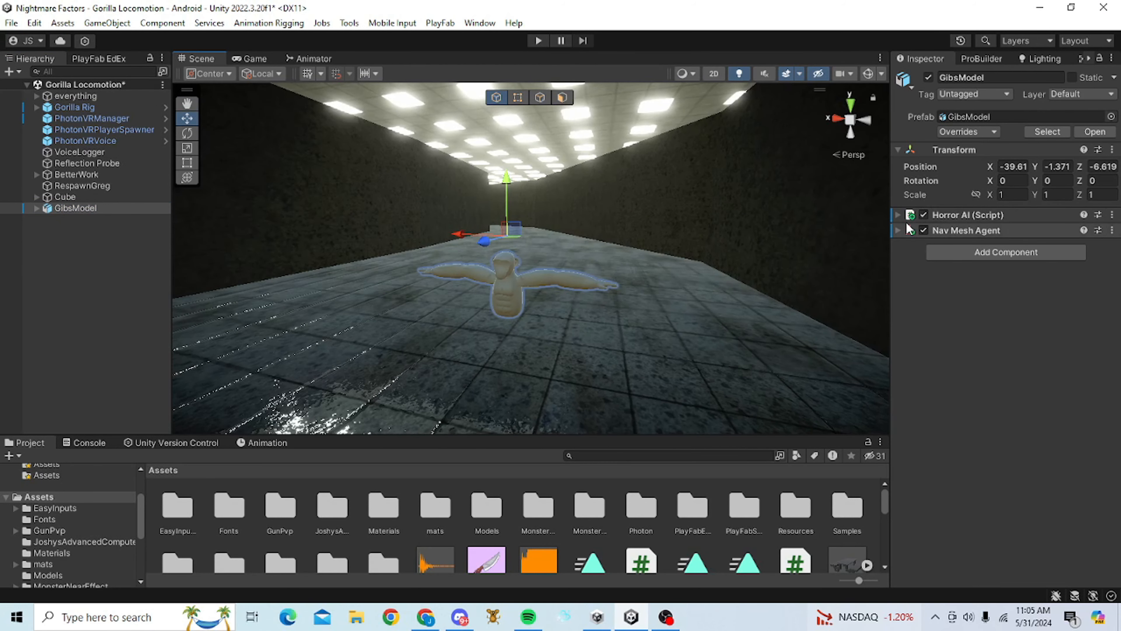
click(905, 215)
drag(956, 369, 1004, 267)
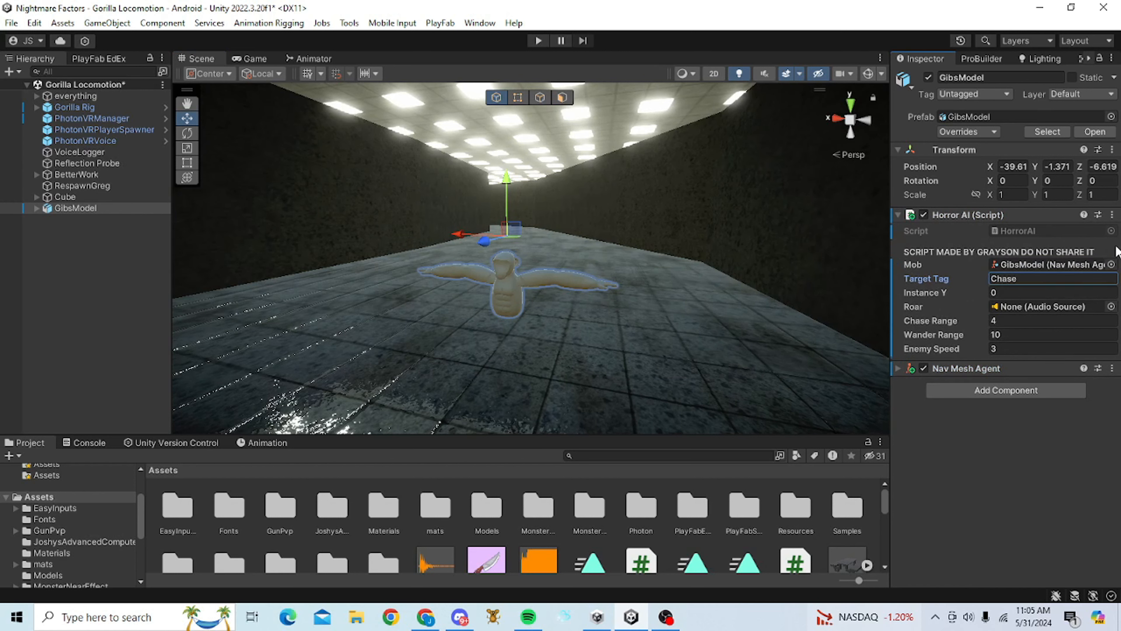
click(1050, 280)
key(a)
right_drag(672, 224, 672, 224)
key(d)
click(3, 309)
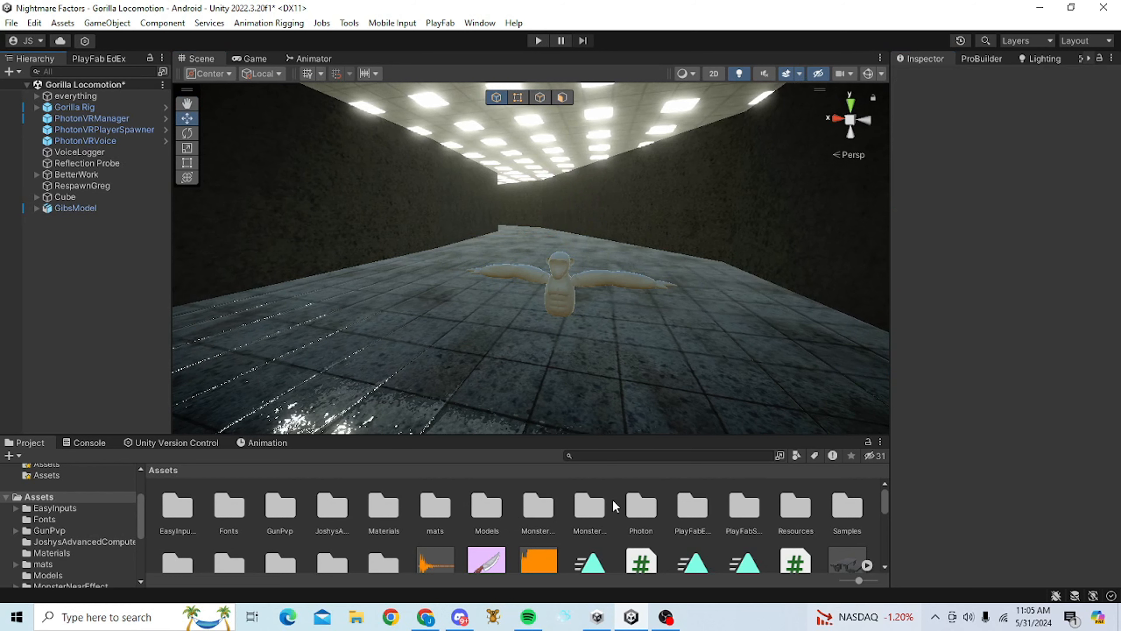
Open the Player prefab from Resources > PhotonVR and bring its model into view
double_click(795, 503)
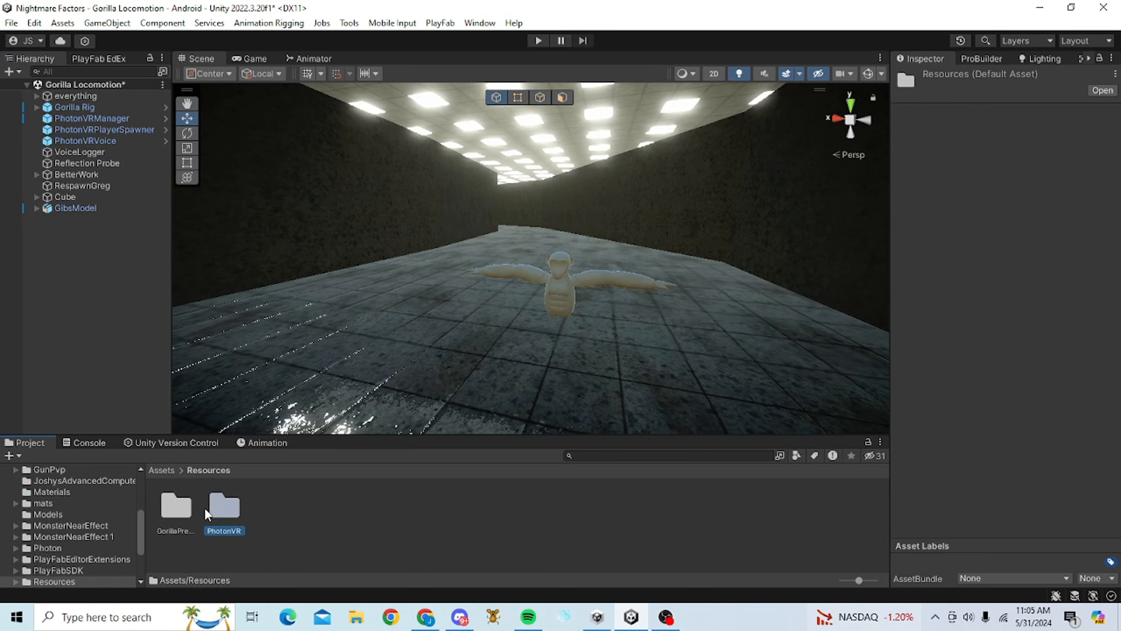
double_click(224, 506)
click(709, 506)
double_click(713, 507)
right_drag(570, 375, 406, 285)
key(s)
click(67, 413)
key(w)
Select the GibsModel under the Player prefab's Head and assign it the Chase tag
click(409, 287)
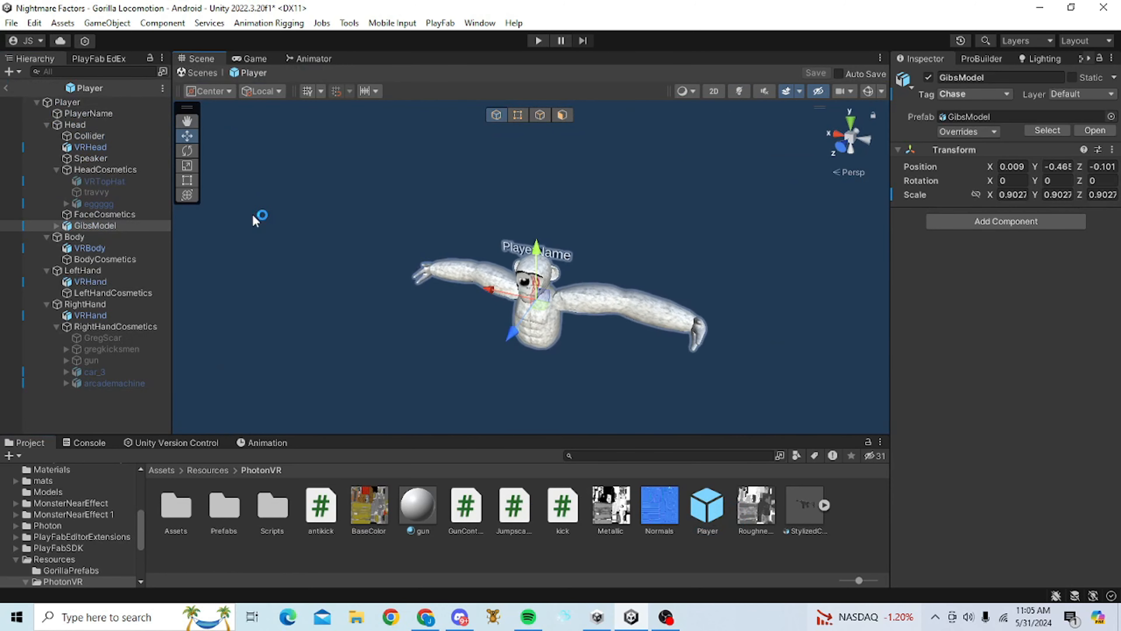
key(f)
click(974, 94)
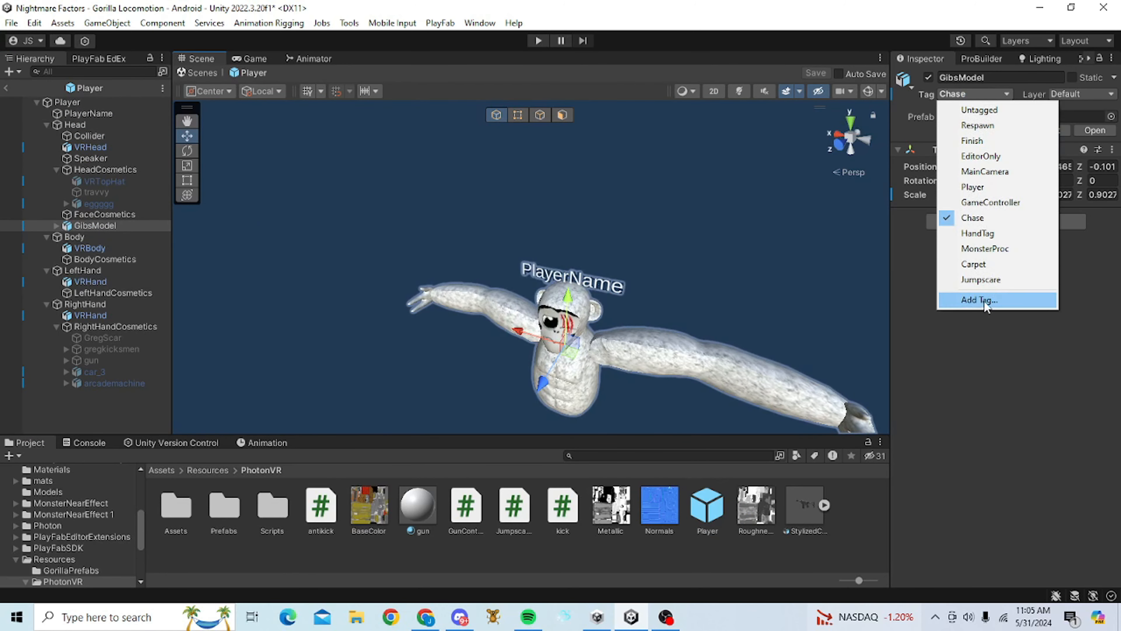
click(973, 218)
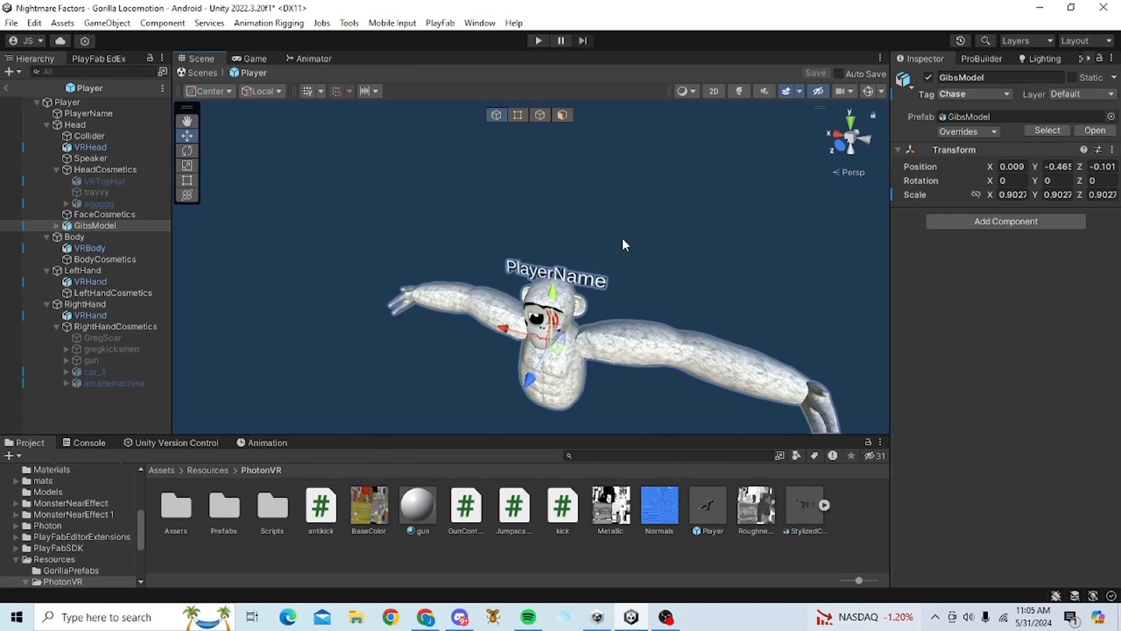
Check the tags of the Player root and its GibsModel, and return from the prefab to the main scene
click(974, 94)
click(58, 102)
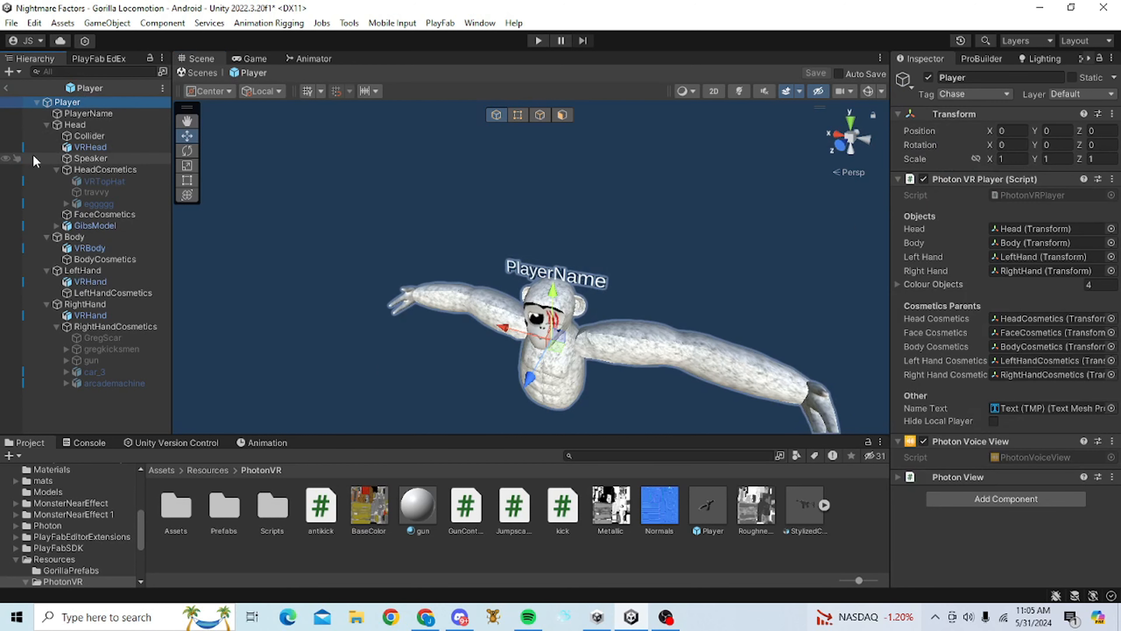
click(486, 309)
click(486, 310)
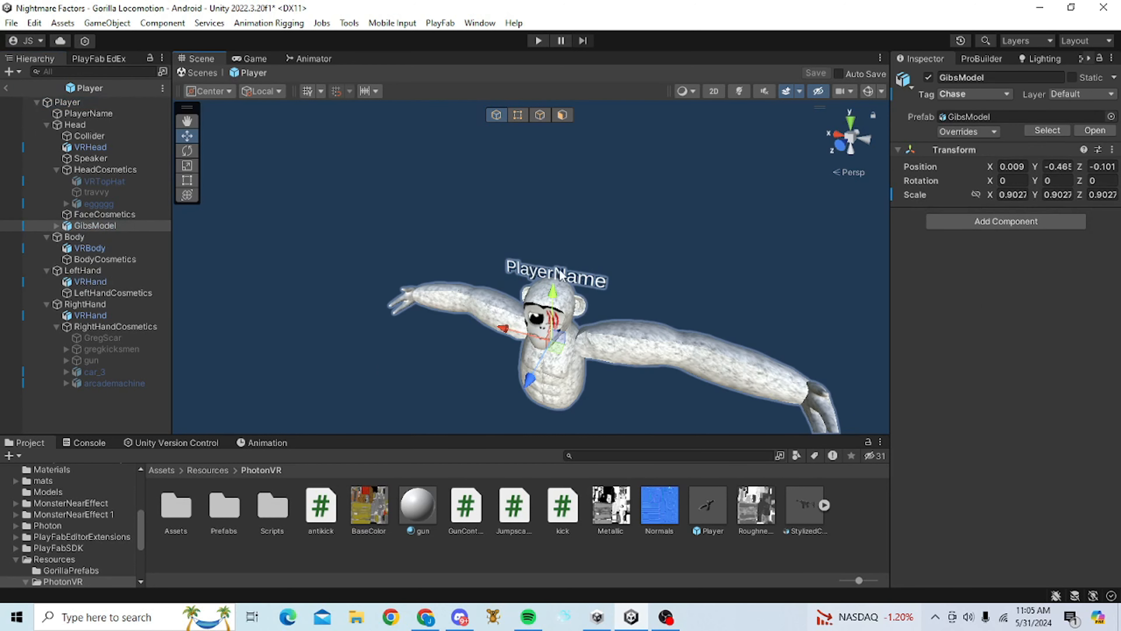
click(866, 492)
click(6, 88)
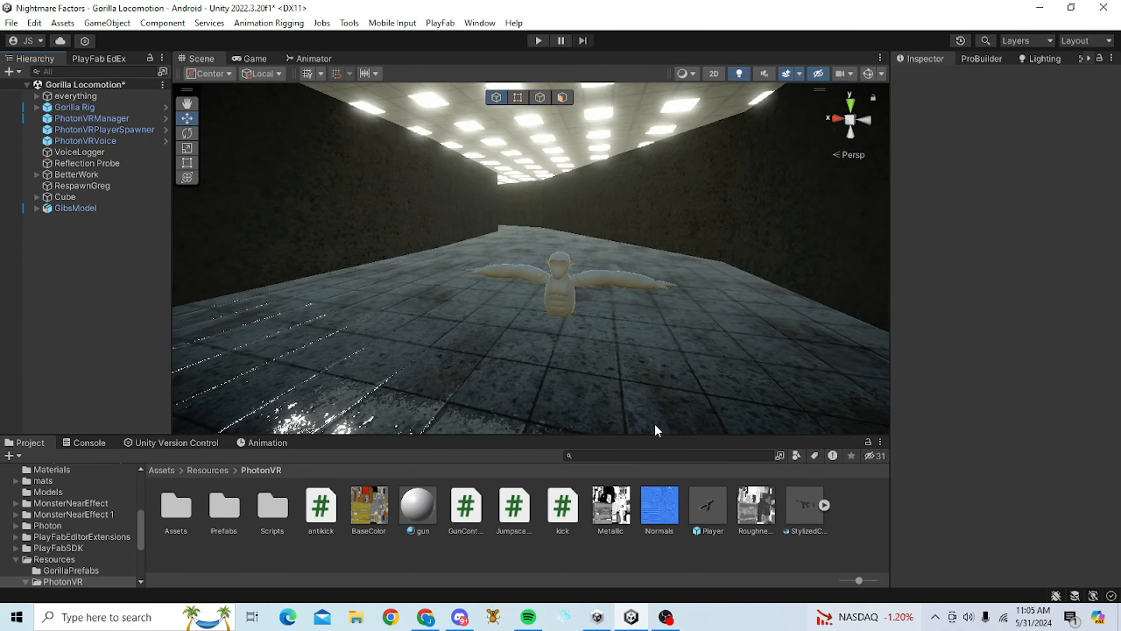
Select the GibsModel in the scene and check the Target Tag of its Horror AI script
right_drag(541, 268, 550, 265)
click(74, 209)
right_drag(491, 221, 477, 218)
key(a)
click(1038, 280)
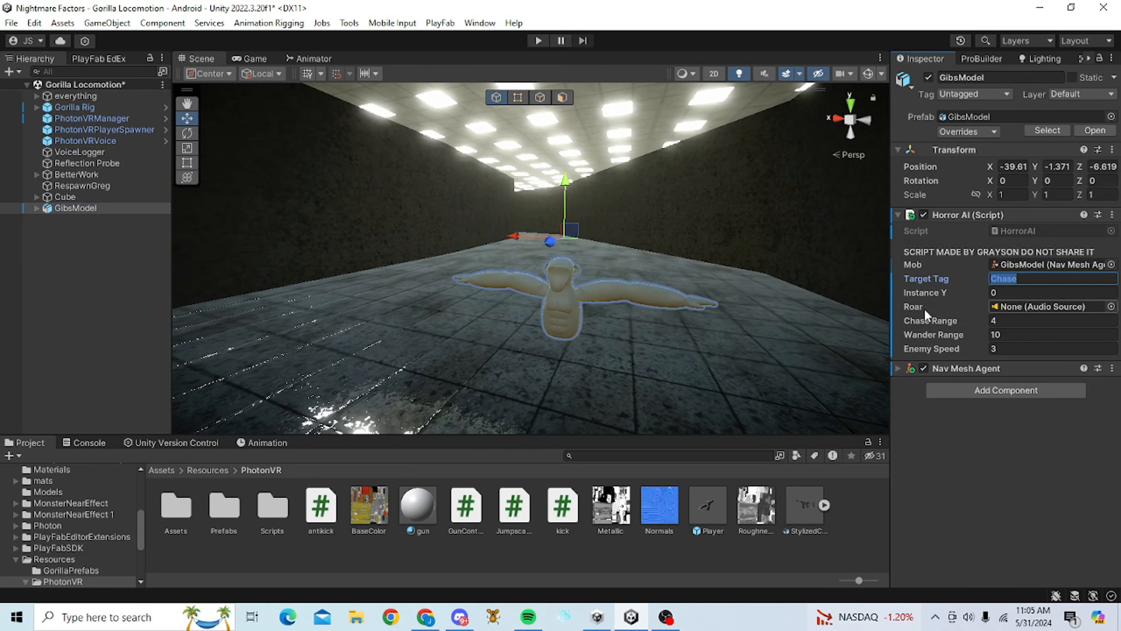
right_drag(693, 273, 693, 273)
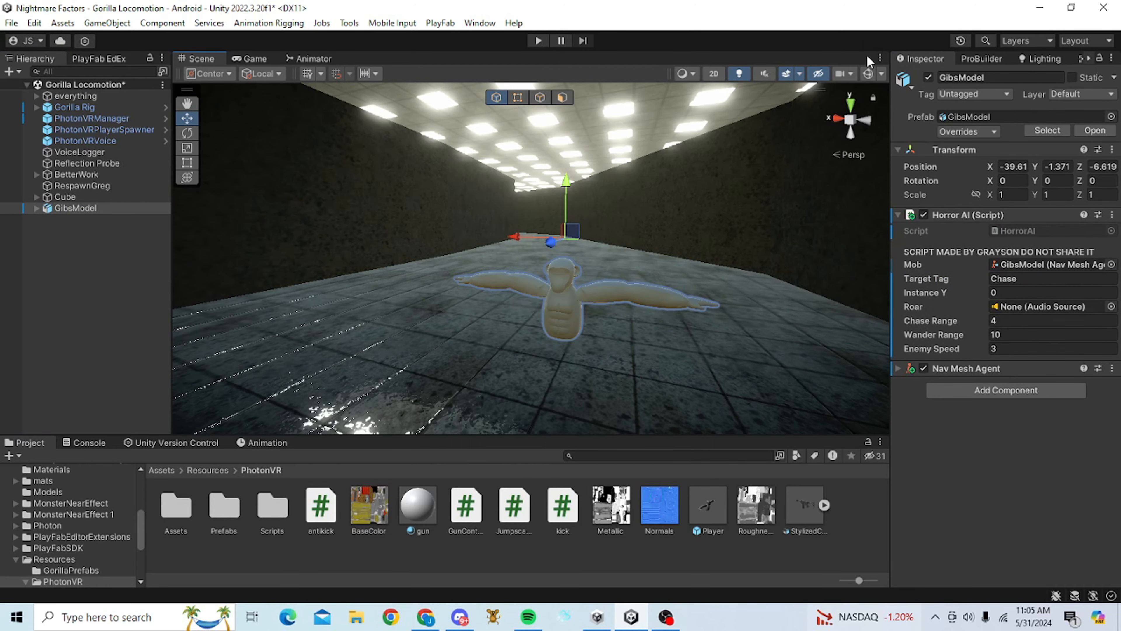
Turn on the scene gizmos and inspect the walkable area and chase radius around the GibsModel
click(867, 73)
key(s)
right_drag(634, 303, 713, 231)
key(d)
key(a)
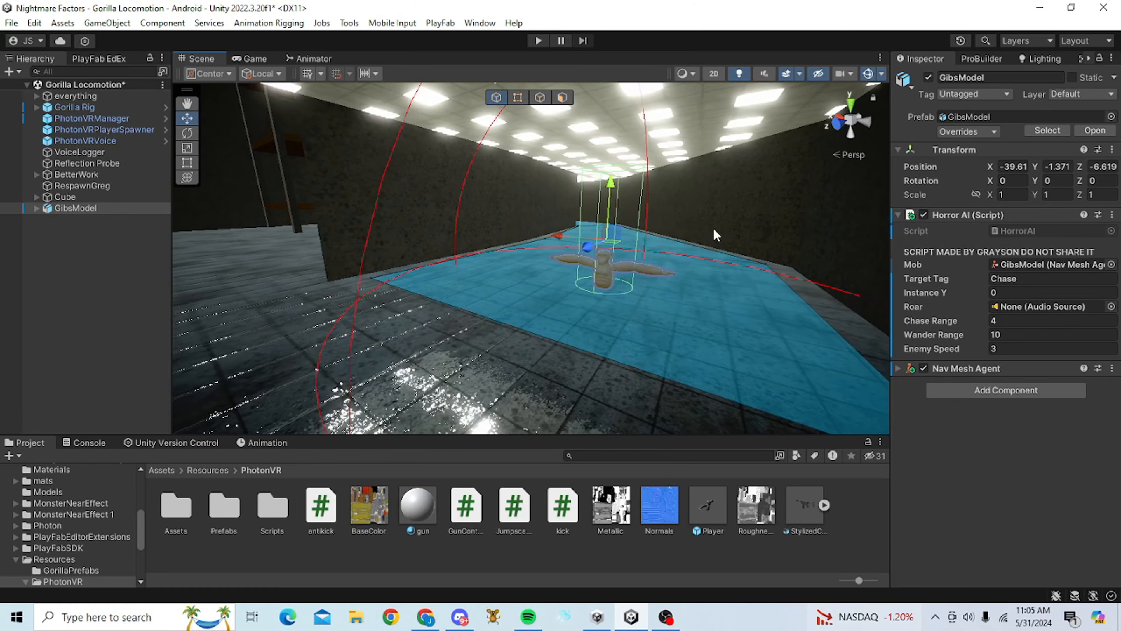
right_drag(771, 200, 653, 230)
key(s)
key(s)
right_drag(683, 265, 698, 280)
key(d)
right_drag(548, 240, 481, 225)
right_drag(497, 278, 478, 275)
key(a)
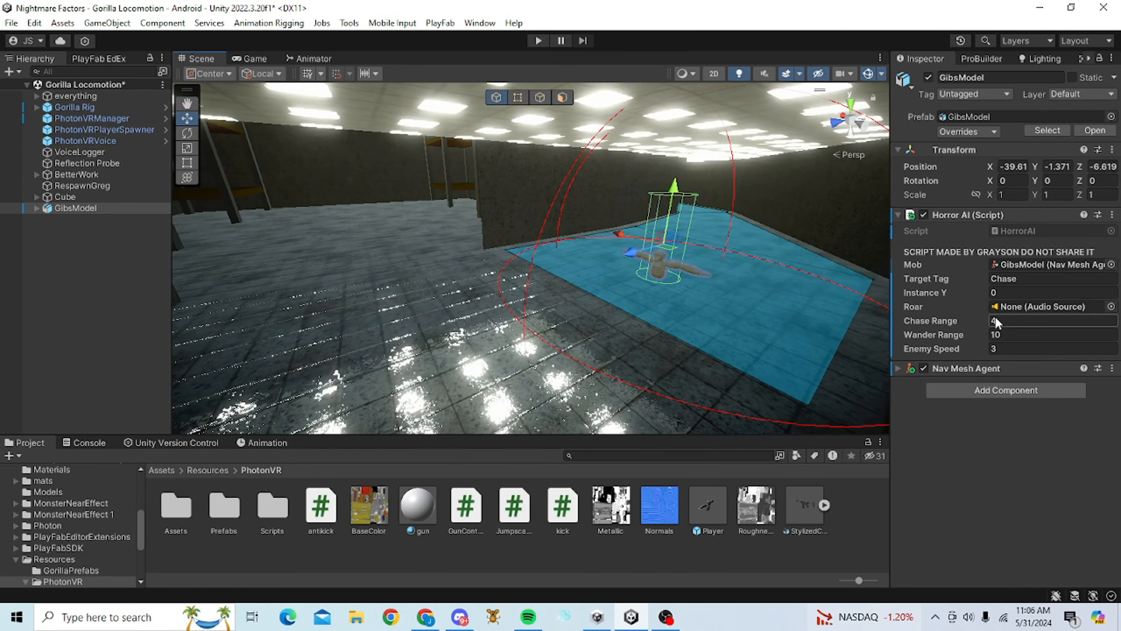
Set the Chase Range of the GibsModel's Horror AI script to 13
drag(973, 323, 1065, 333)
key(s)
right_drag(651, 252, 653, 340)
key(s)
key(w)
click(1033, 322)
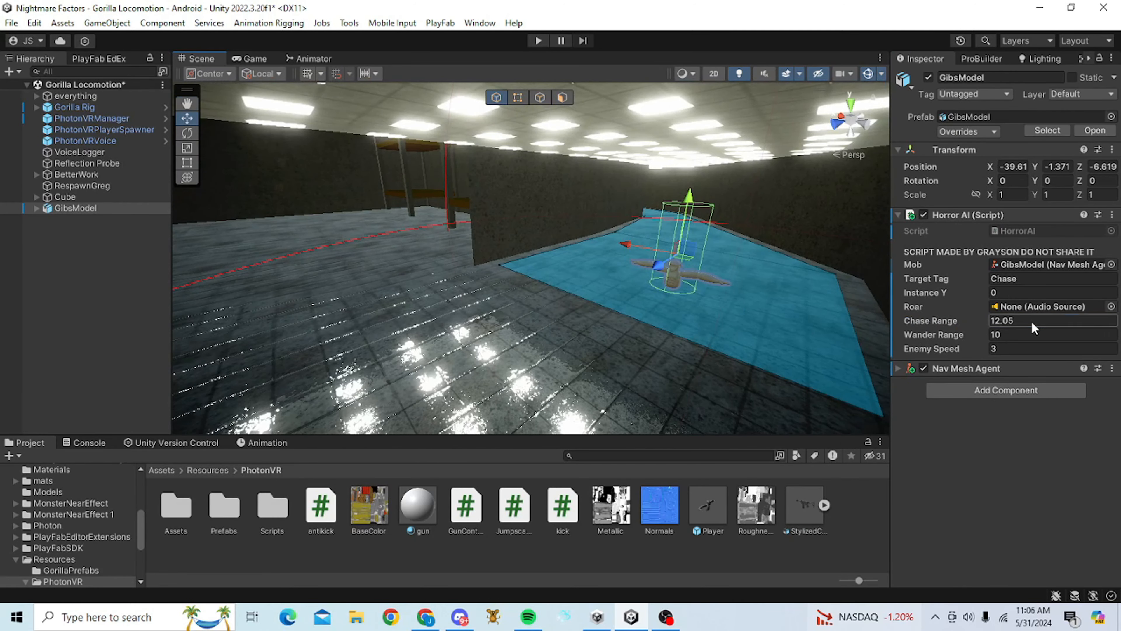
text(13)
right_drag(614, 265, 675, 318)
key(s)
Set the Wander Range of the Horror AI script to 2700
click(1011, 336)
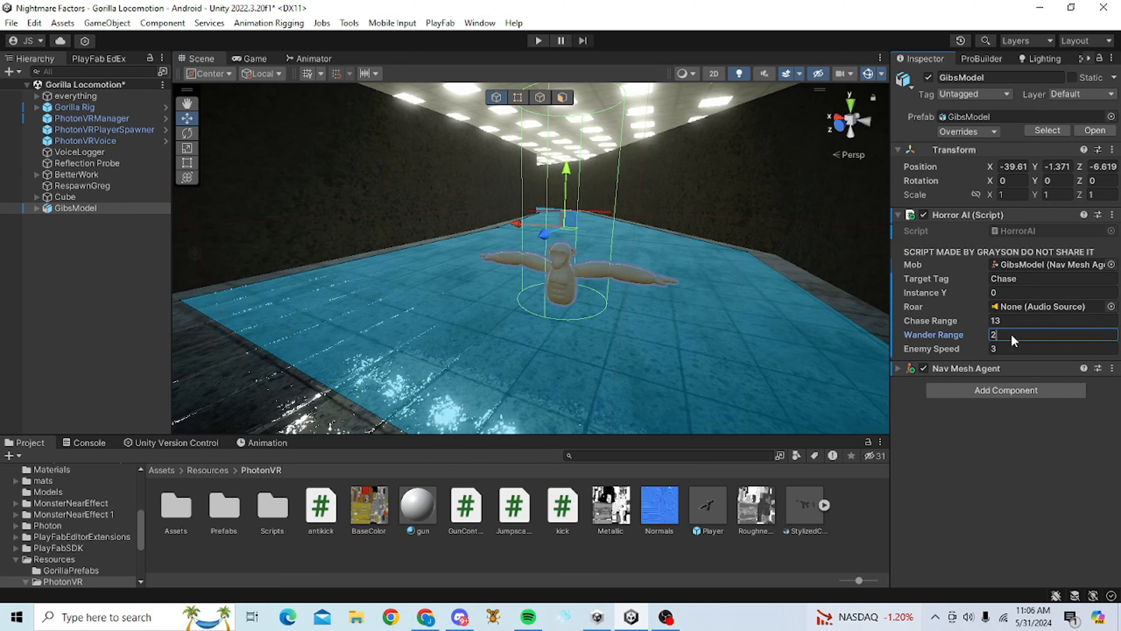
key(s)
right_drag(500, 244, 514, 221)
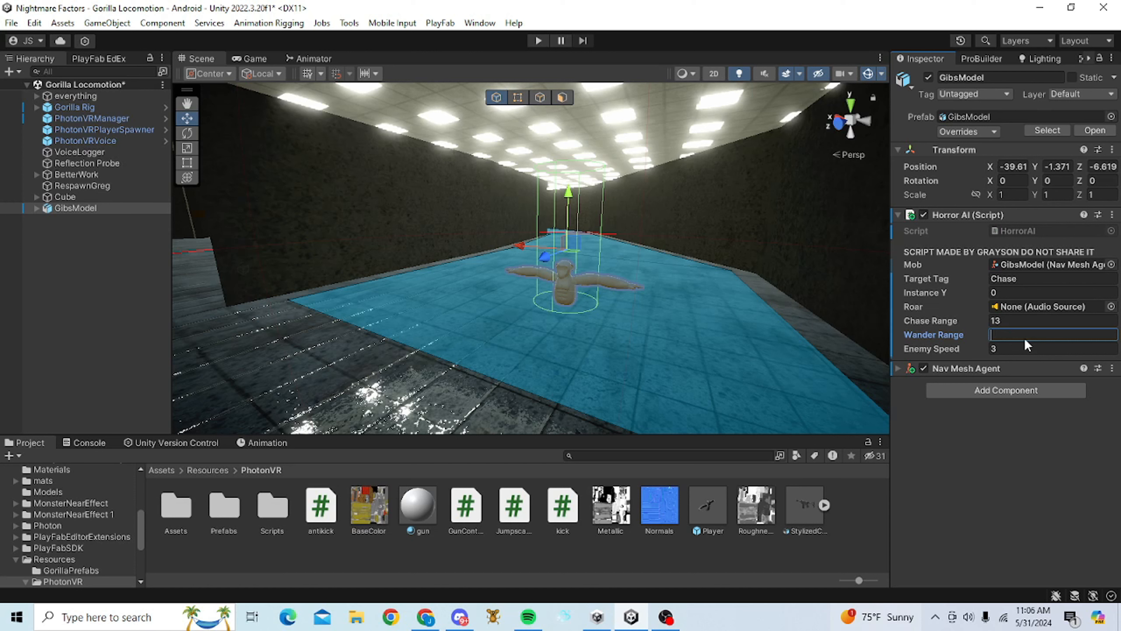
right_drag(726, 358, 698, 341)
key(s)
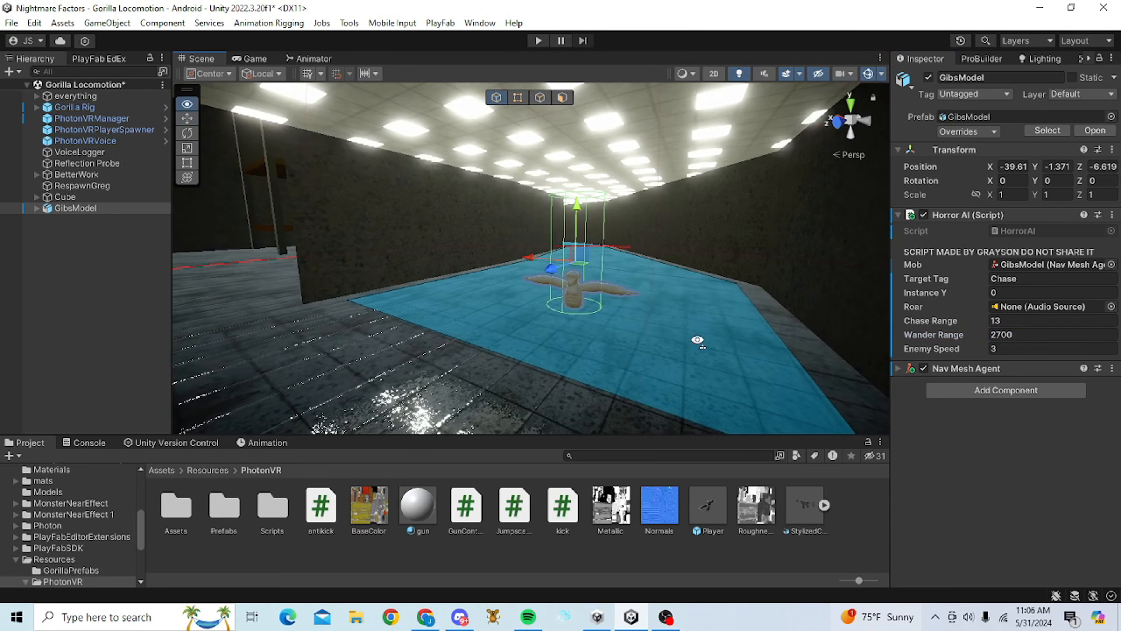
Set the Enemy Speed of the Horror AI script to 5.5
click(1020, 351)
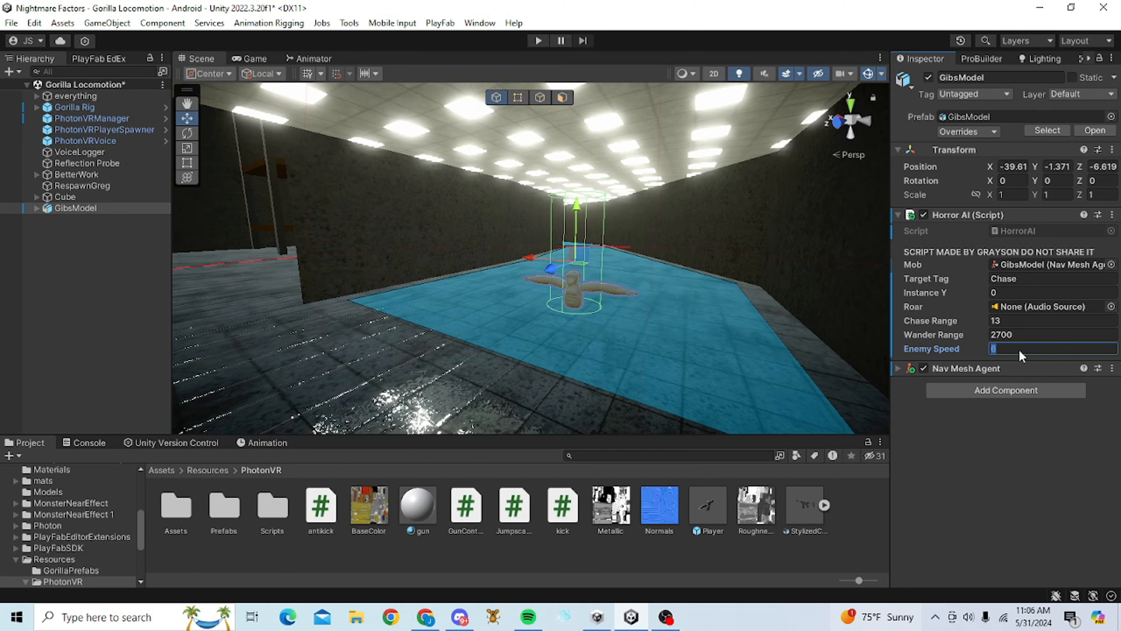
key(w)
right_drag(583, 299, 593, 297)
key(s)
key(w)
key(a)
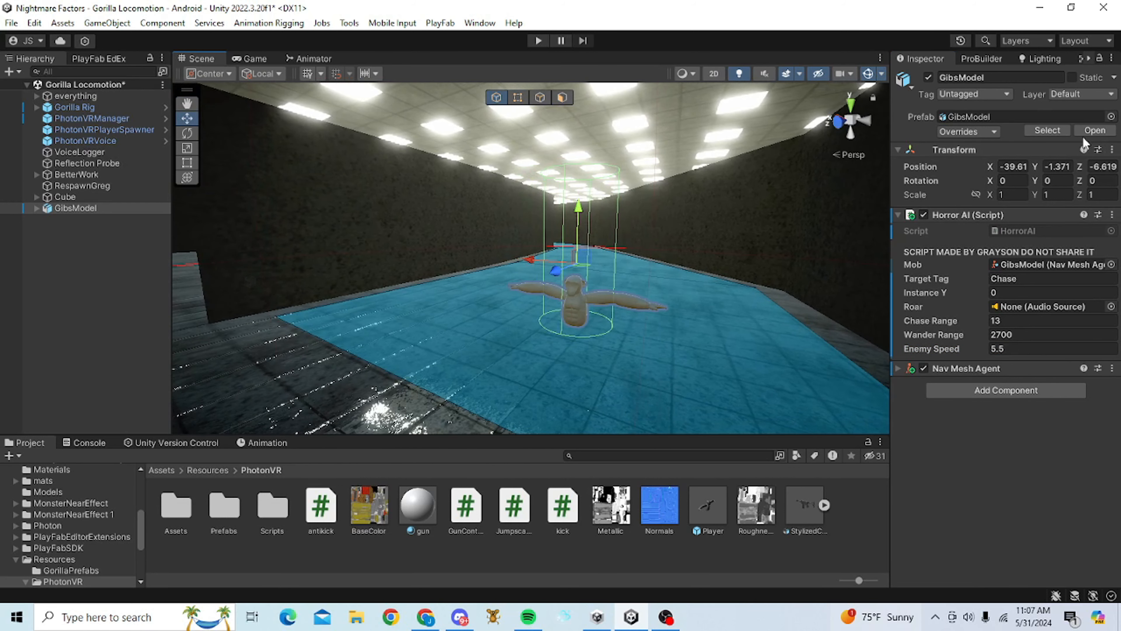
click(898, 215)
click(898, 214)
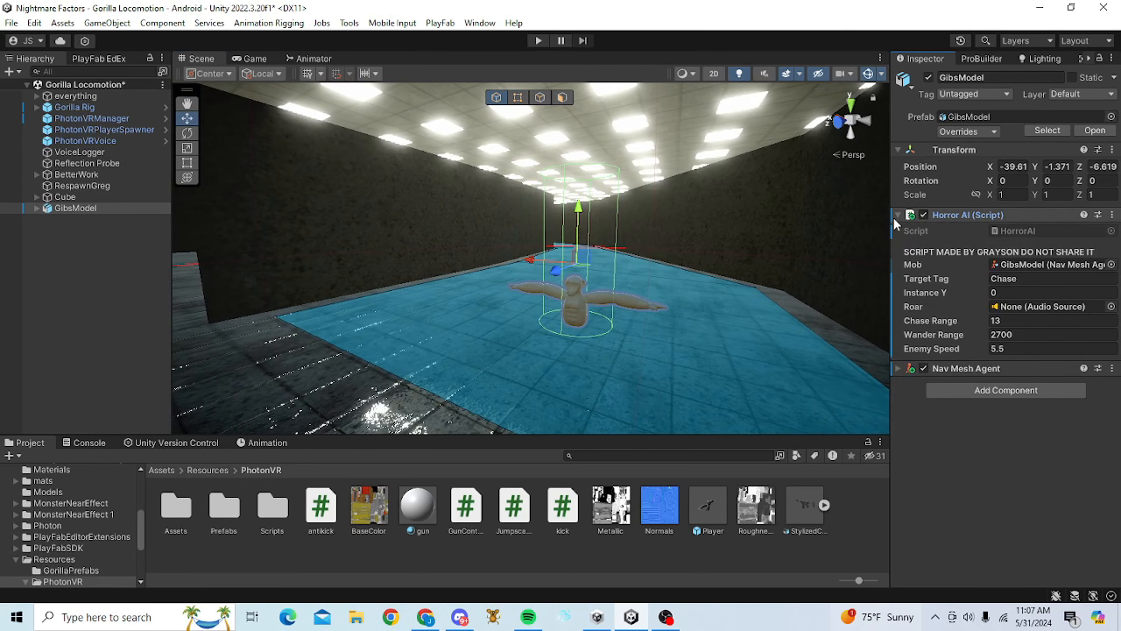
mouse_move(687, 278)
right_down()
mouse_move(846, 256)
mouse_move(653, 252)
mouse_move(684, 273)
right_up()
key(w)
key(f)
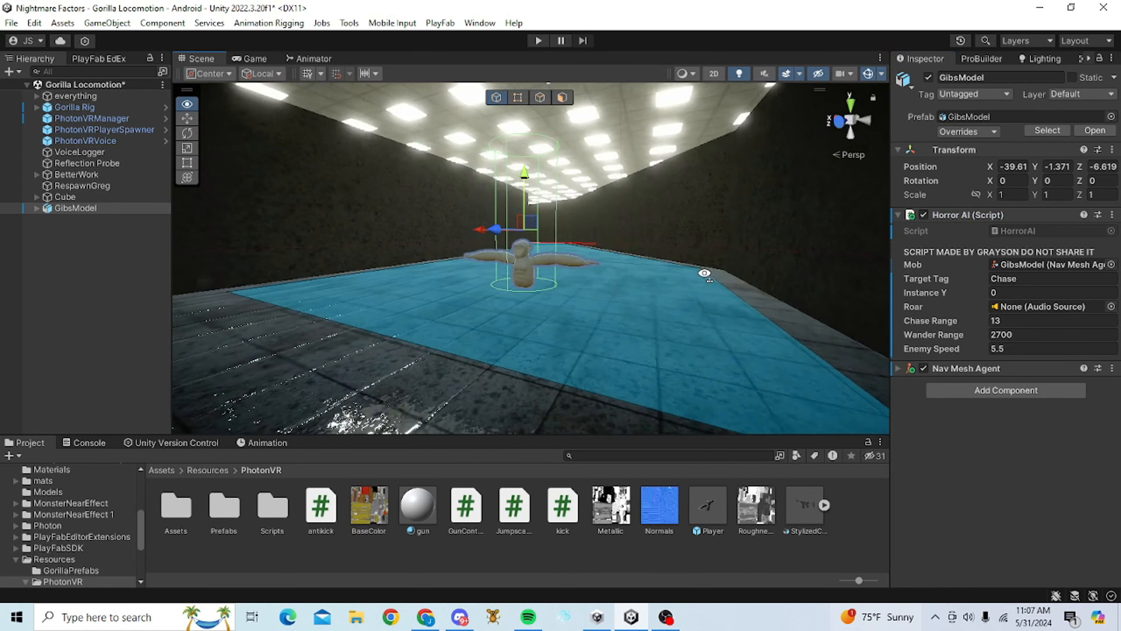
Collapse the Horror AI script and add an Audio Source component to the GibsModel
click(899, 215)
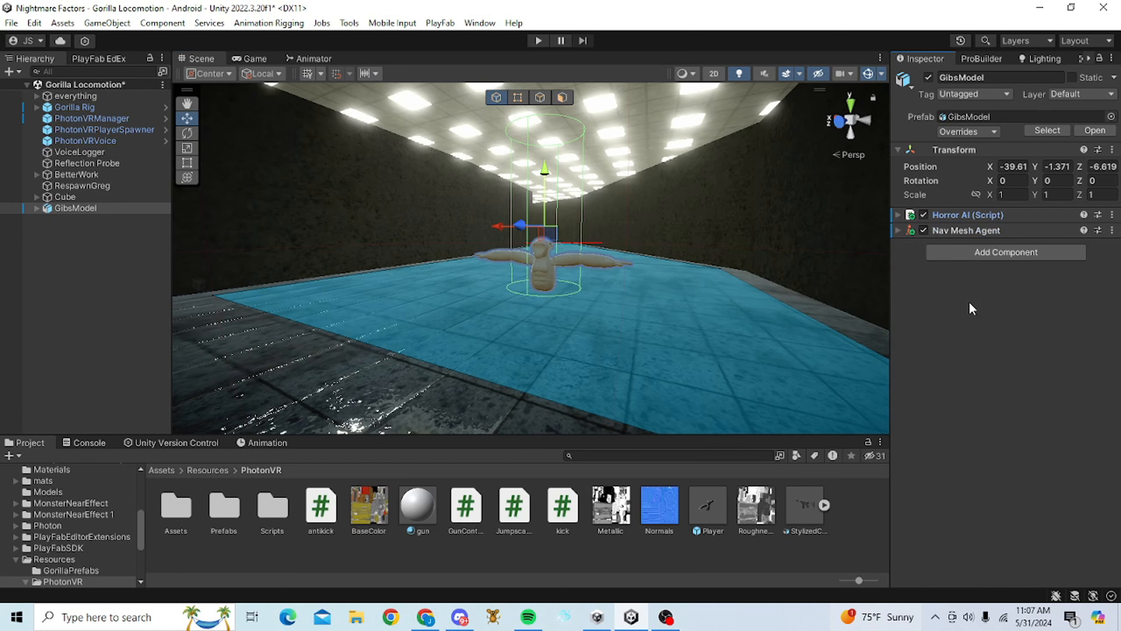
click(977, 259)
text(audi)
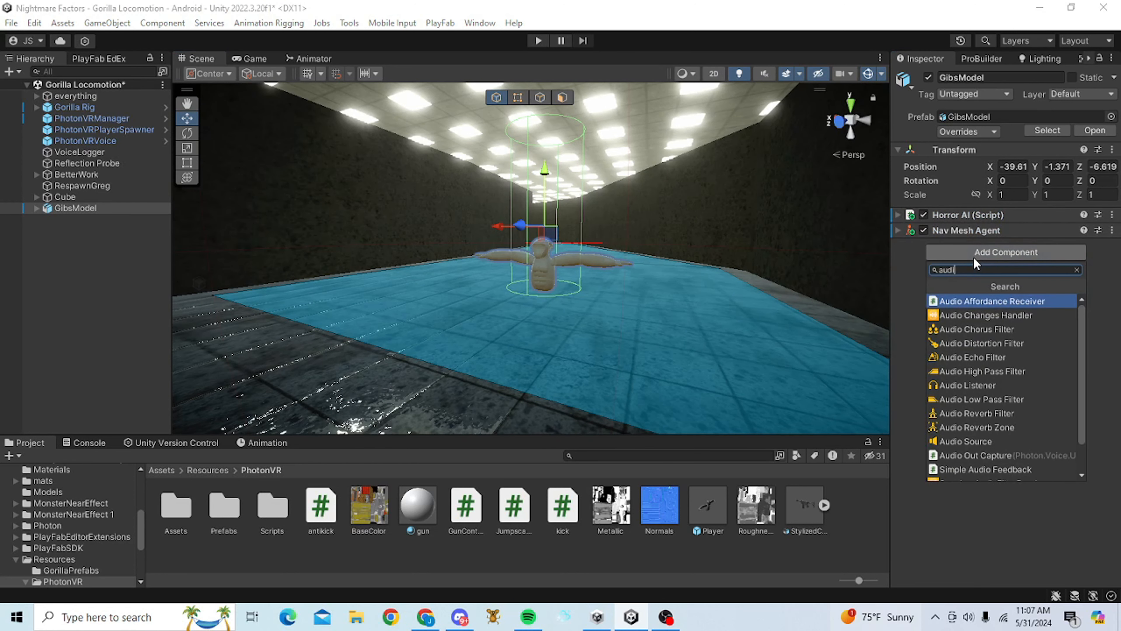
text( oo sourc)
key(Return)
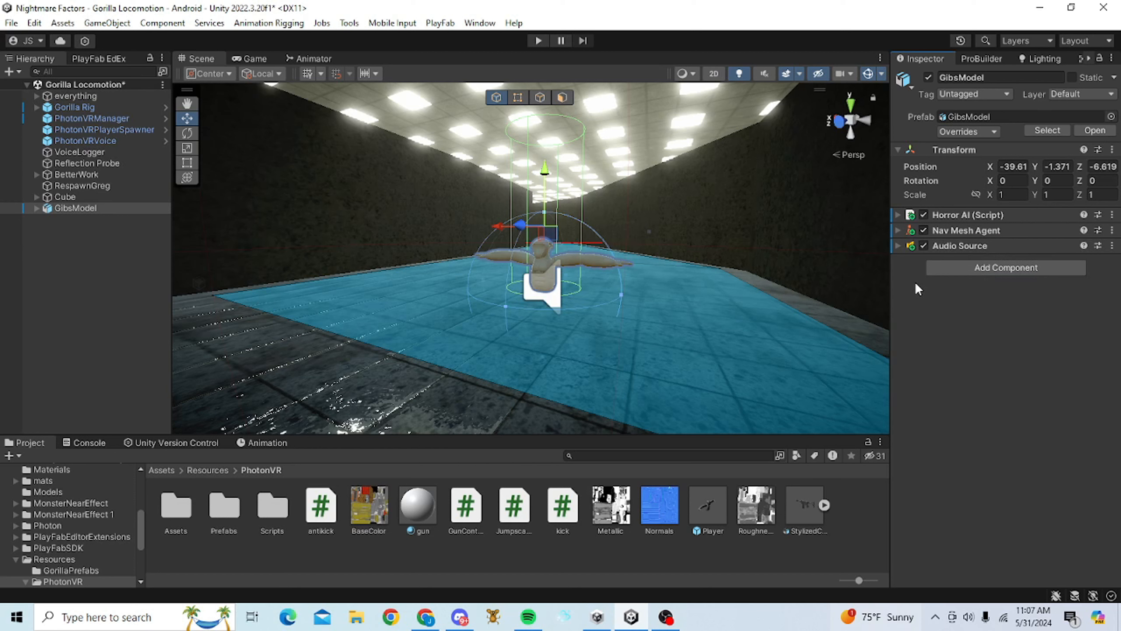
Assign the Fan_Sound_Effect clip as the AudioClip of the GibsModel's Audio Source
click(898, 246)
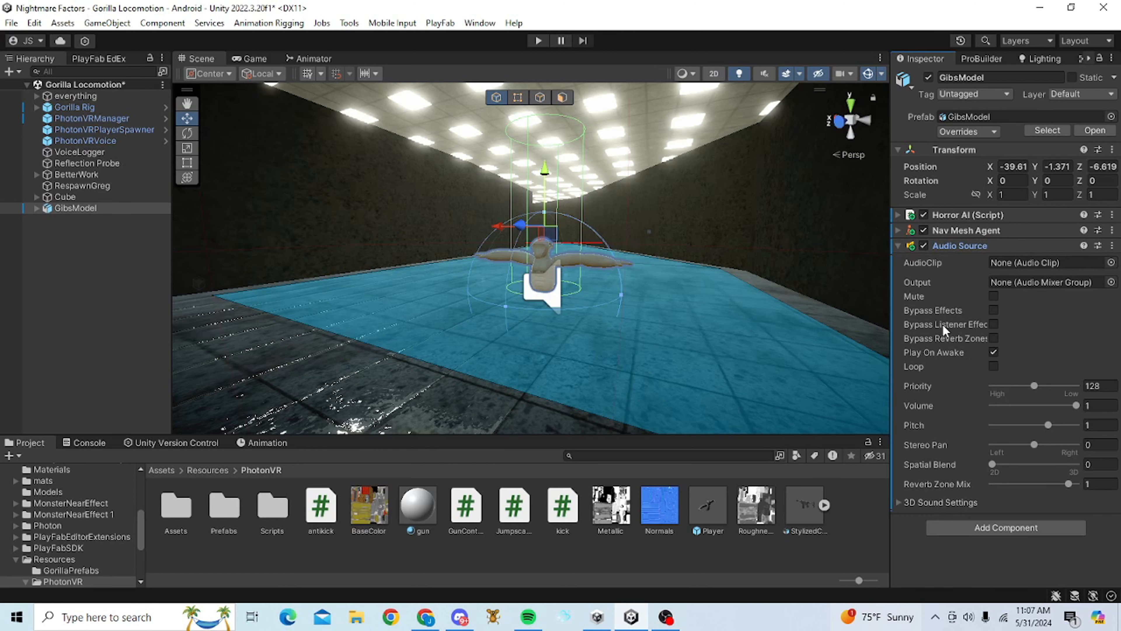
click(1112, 264)
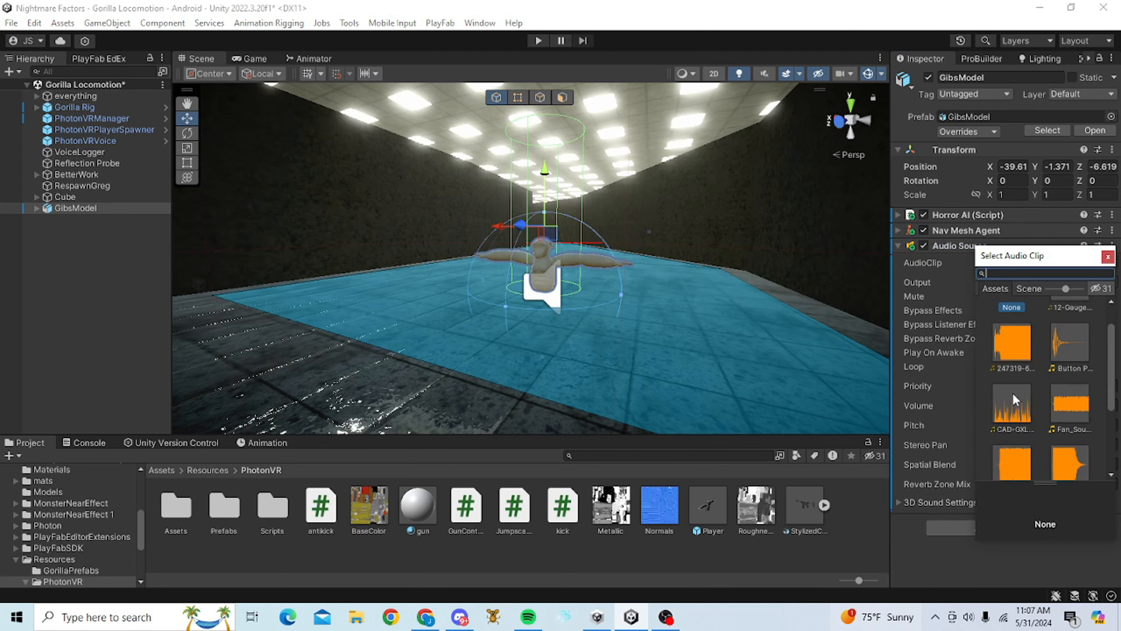
double_click(1071, 446)
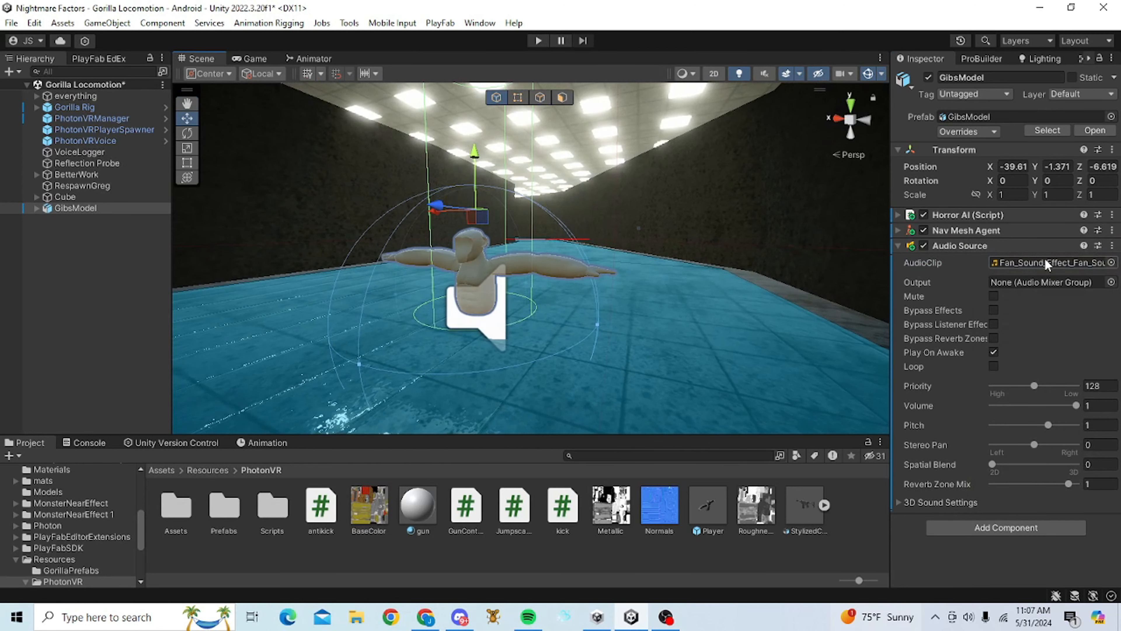
right_drag(556, 283, 703, 303)
key(s)
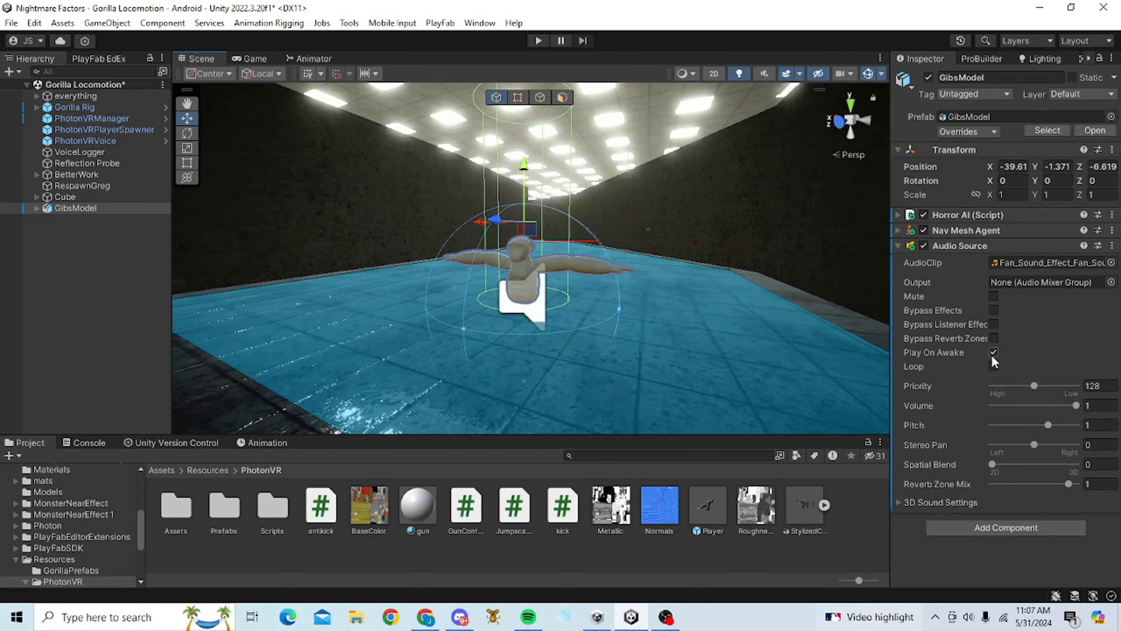
Set the Audio Source's Volume Rolloff to Linear Rolloff and its Spatial Blend to 1
click(901, 501)
scroll(1007, 477, down, 4)
click(1034, 355)
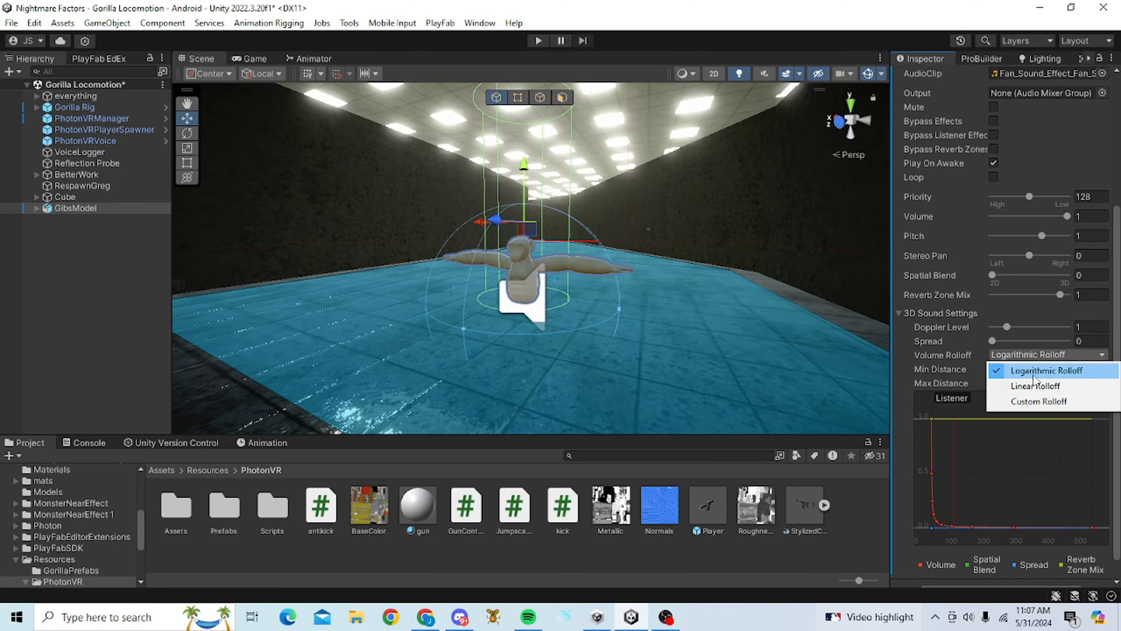
click(1037, 387)
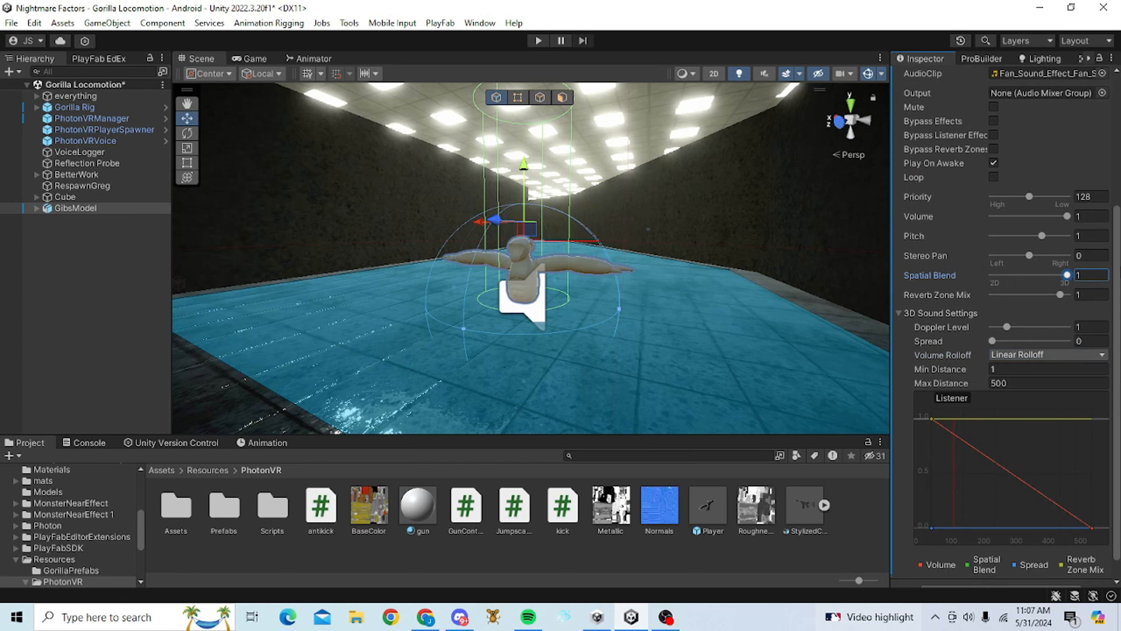
scroll(1000, 234, up, 2)
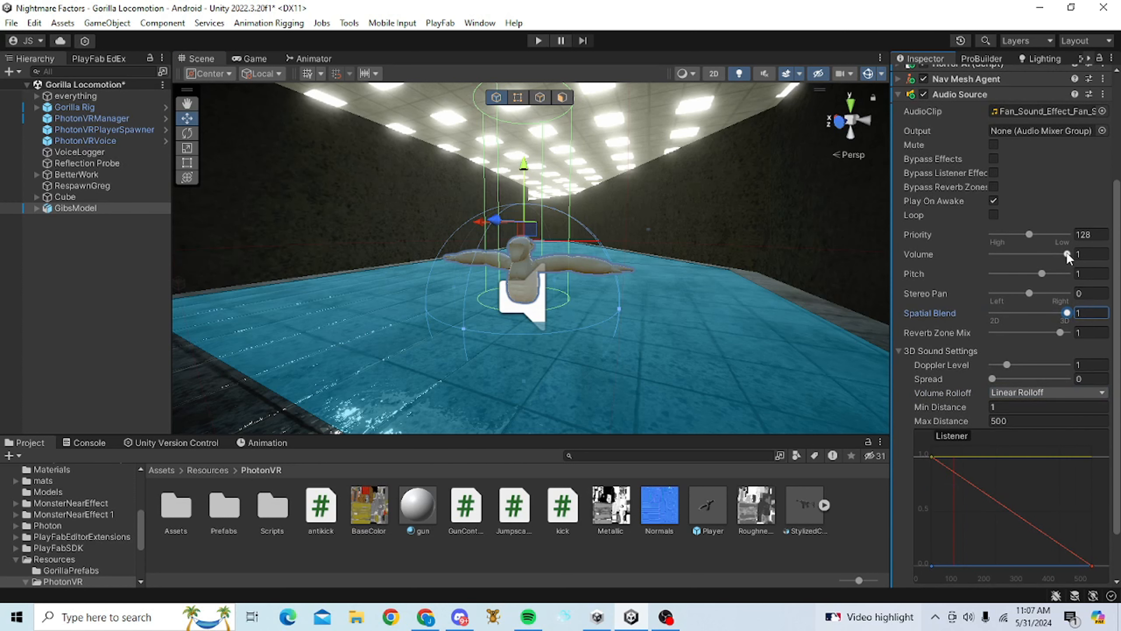
scroll(940, 360, down, 3)
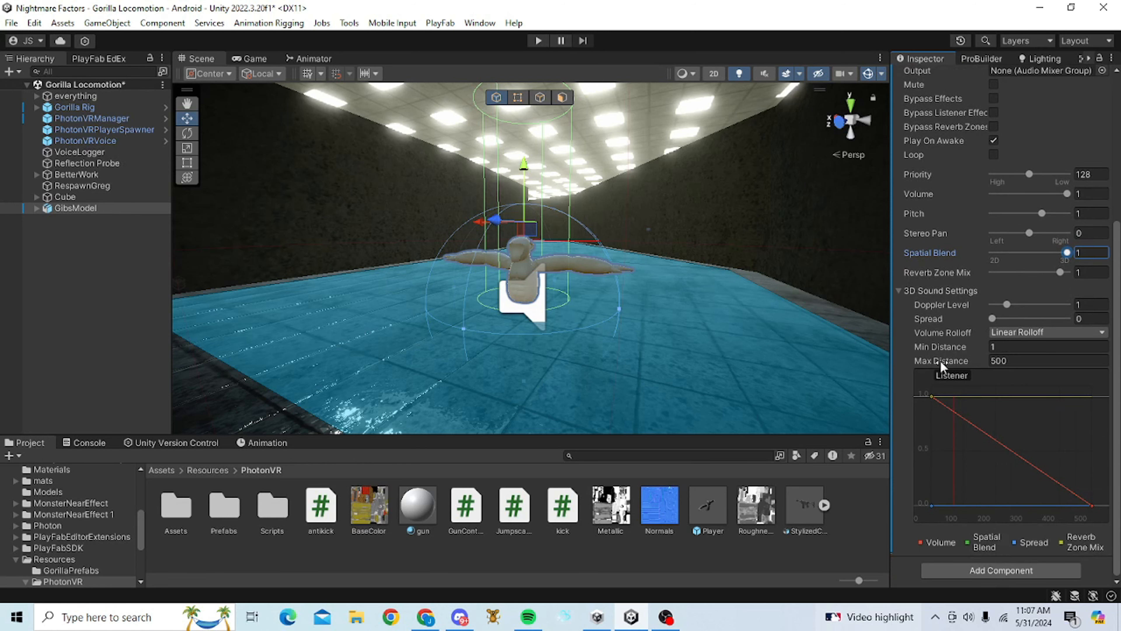
Set the Audio Source's Max Distance to 13, matching the Horror AI Chase Range
right_drag(638, 355, 605, 354)
key(s)
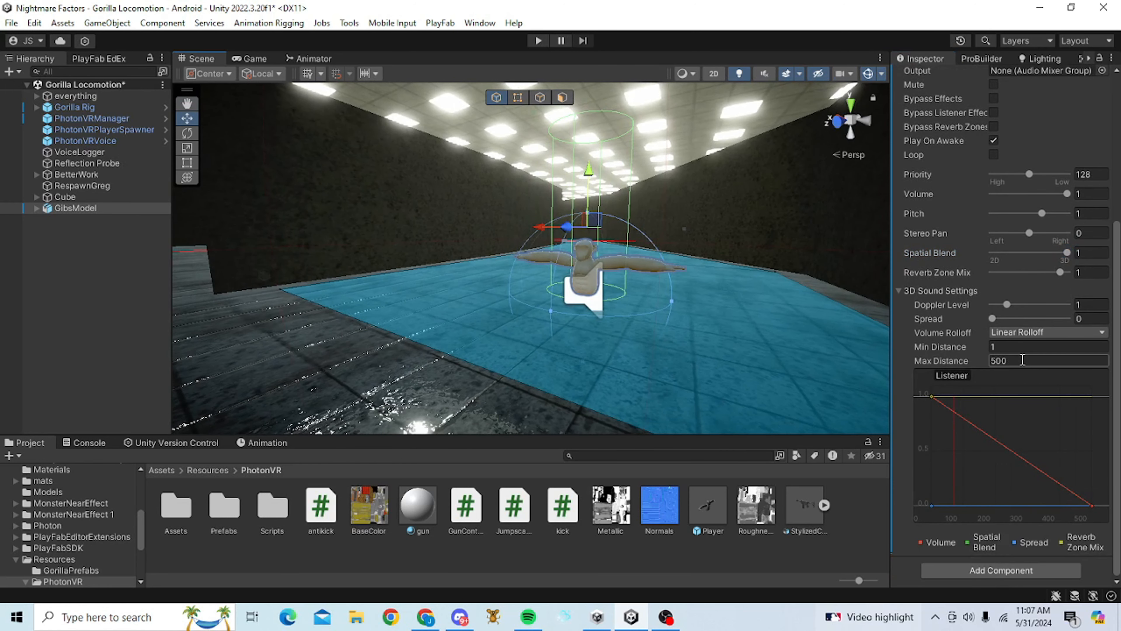
scroll(1029, 354, up, 15)
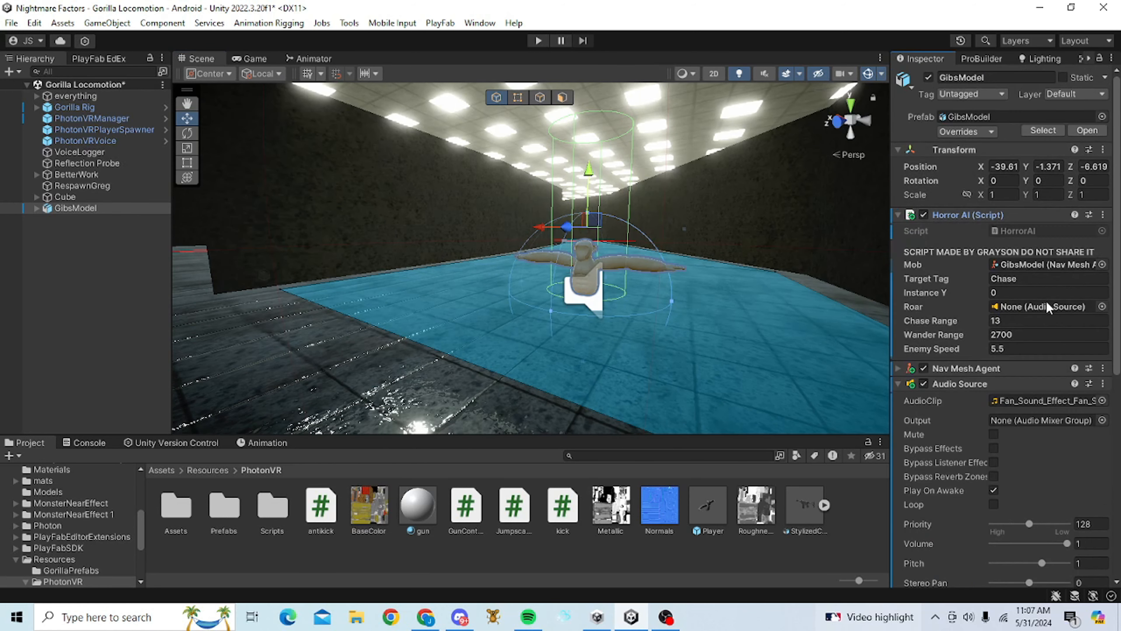
scroll(979, 378, down, 15)
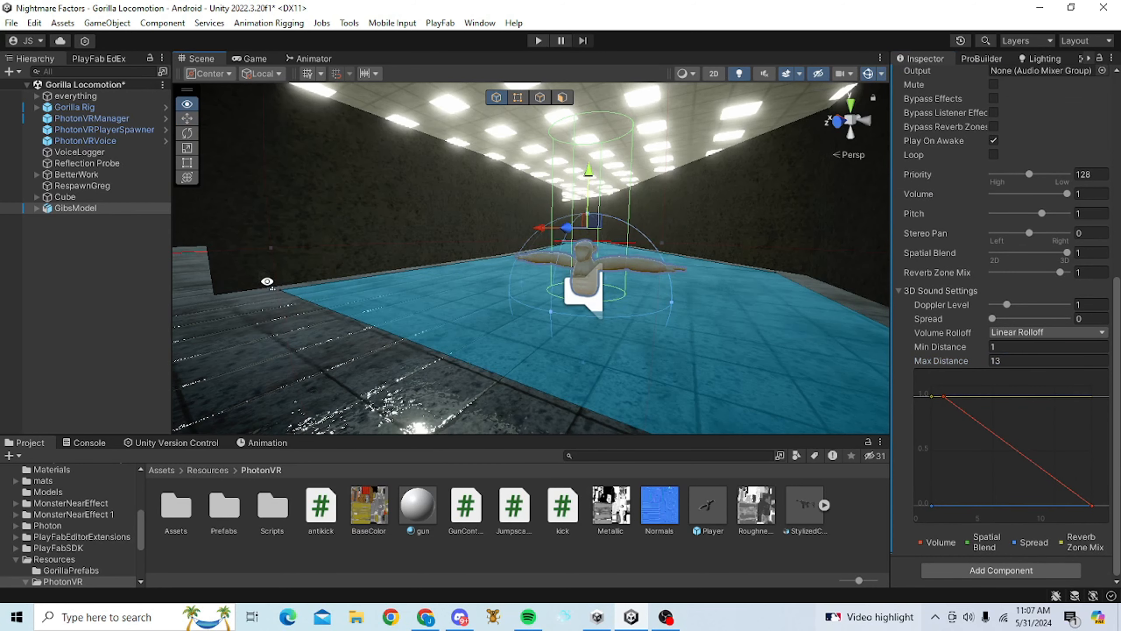
right_drag(398, 270, 494, 334)
Collapse the 3D Sound Settings and enable Loop on the Audio Source, with Play On Awake left on
scroll(995, 359, up, 10)
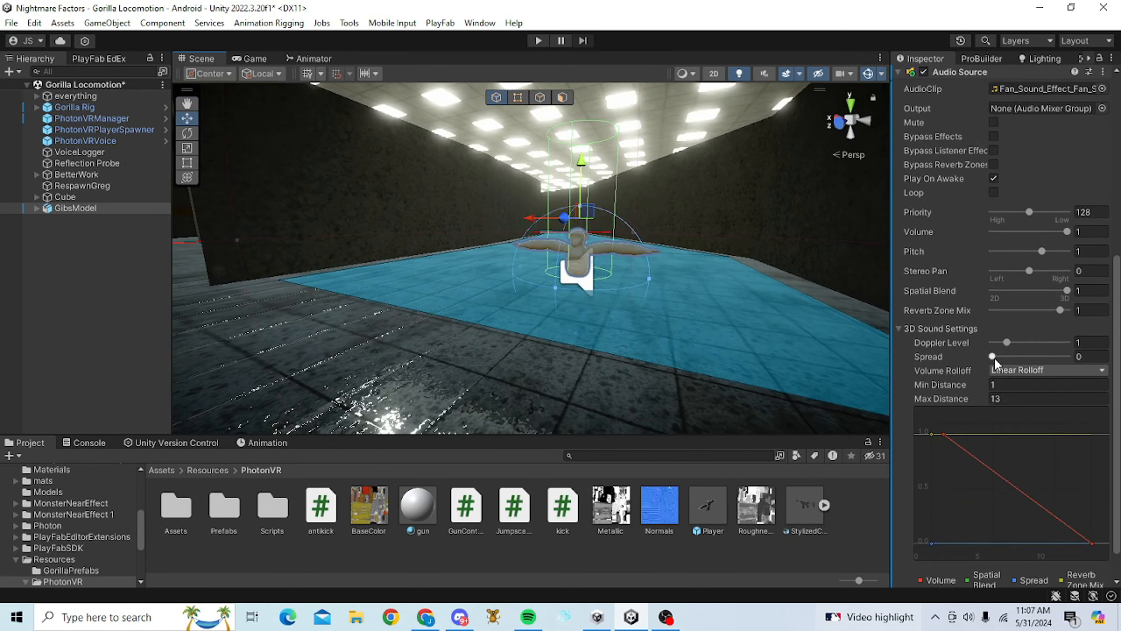
scroll(971, 488, down, 4)
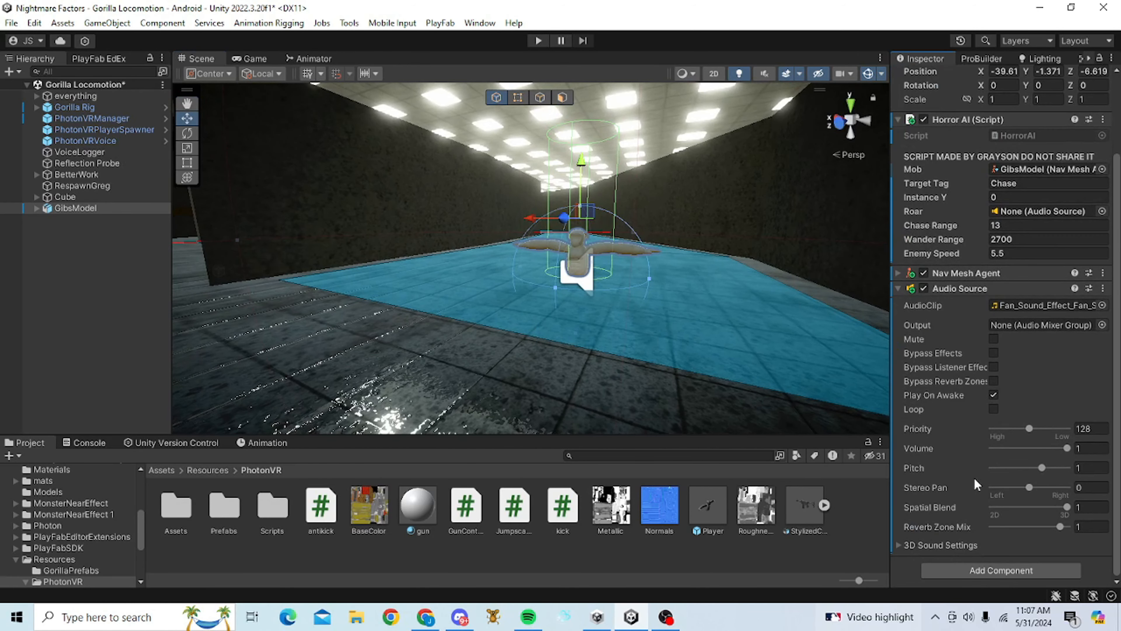
click(994, 395)
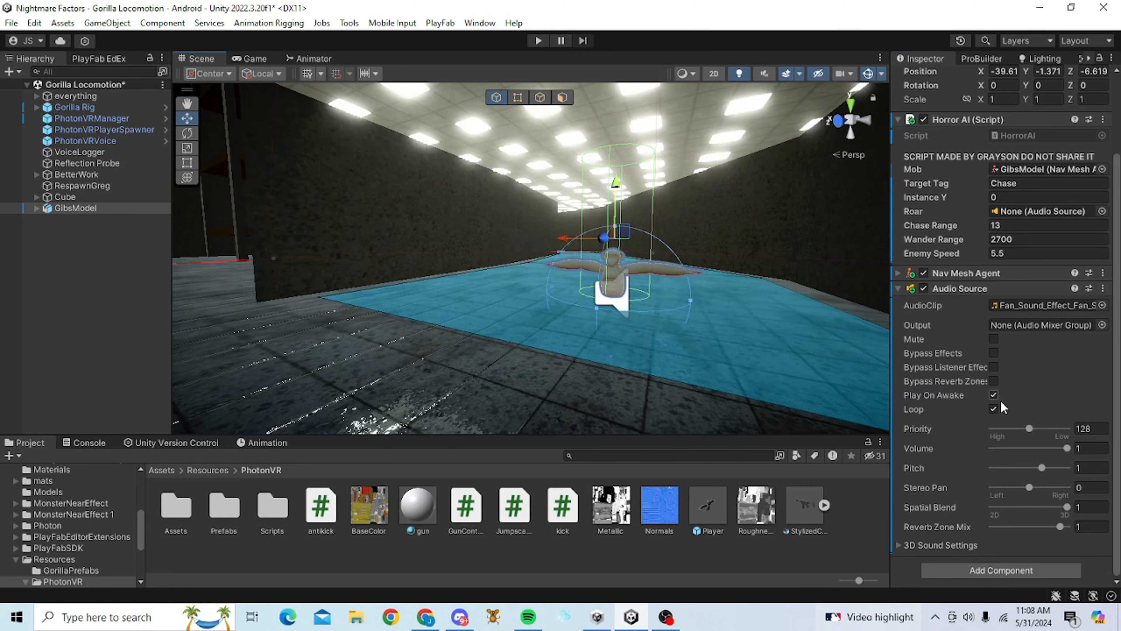
Collapse the Audio Source component of GibsModel and clear the selection in the scene
right_drag(686, 382, 684, 375)
right_drag(552, 294, 555, 288)
click(953, 289)
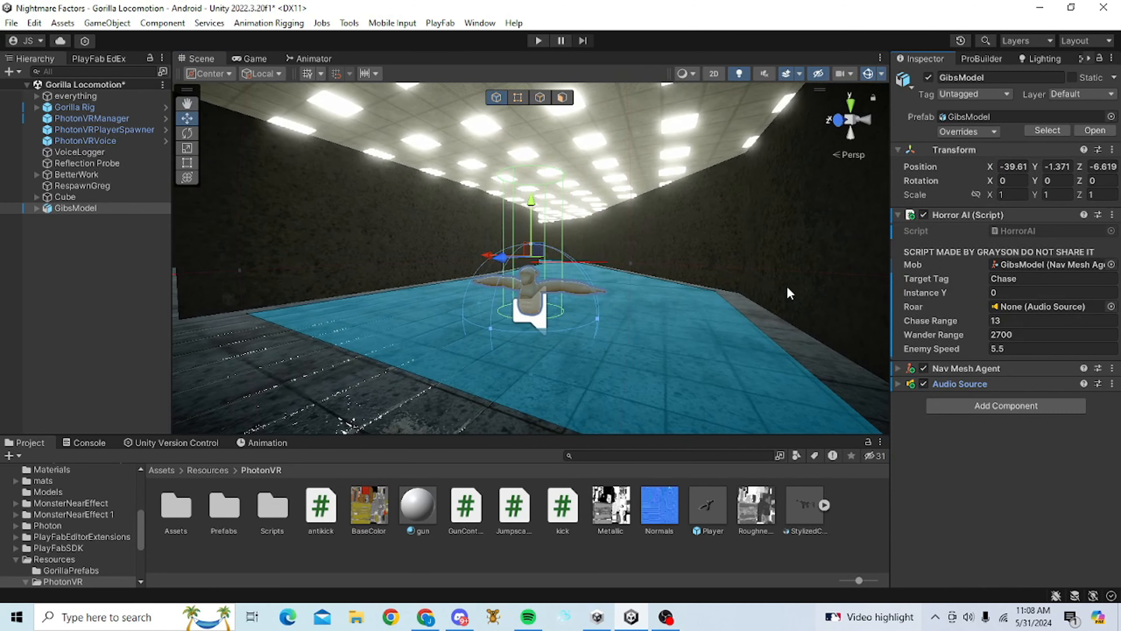
right_drag(791, 293, 462, 276)
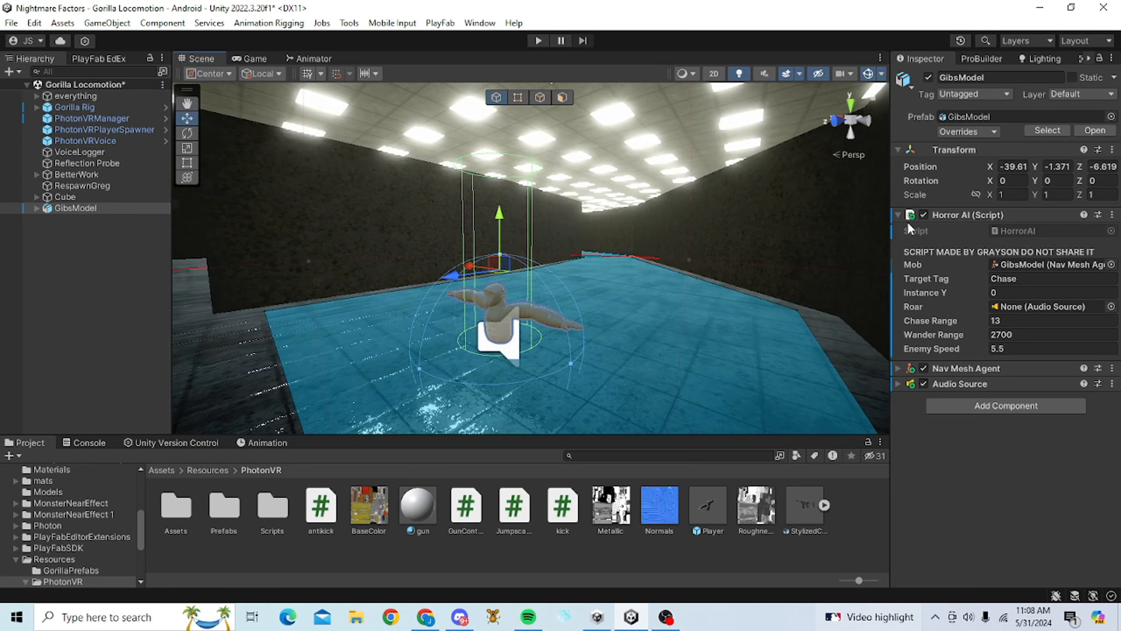
click(915, 216)
click(657, 256)
right_drag(658, 256, 667, 282)
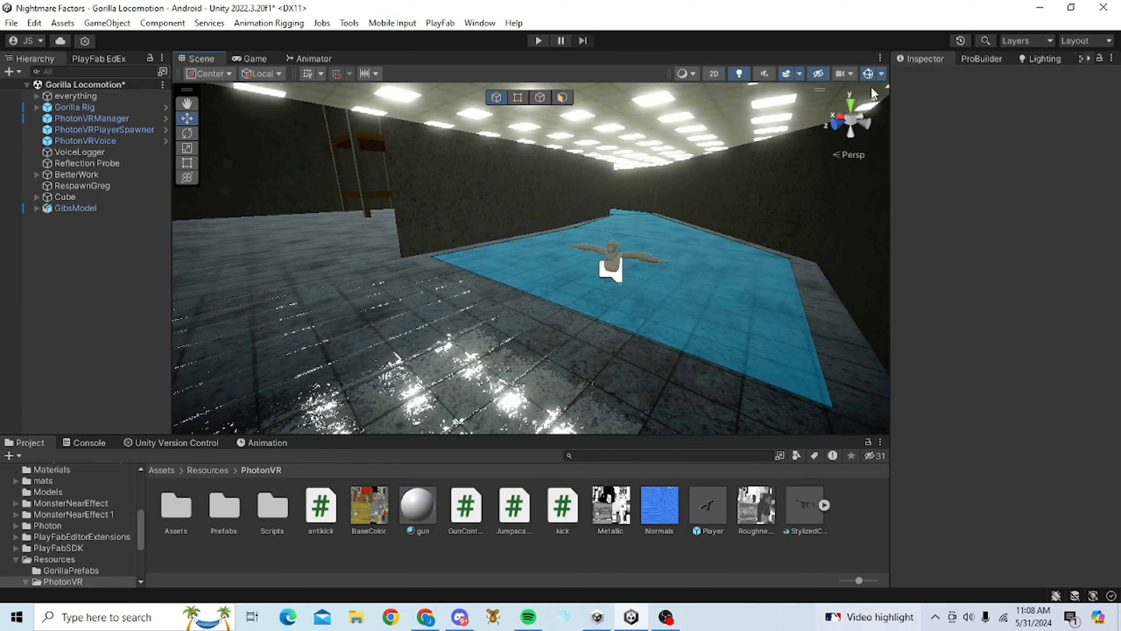
Hide the scene gizmos and select the floor face of Cube (2) near the enemy model
click(867, 74)
right_drag(563, 103, 680, 305)
click(570, 315)
Look through the ProBuilder face tools down to Detach Faces, then return Cube (2) to object selection mode
click(1010, 61)
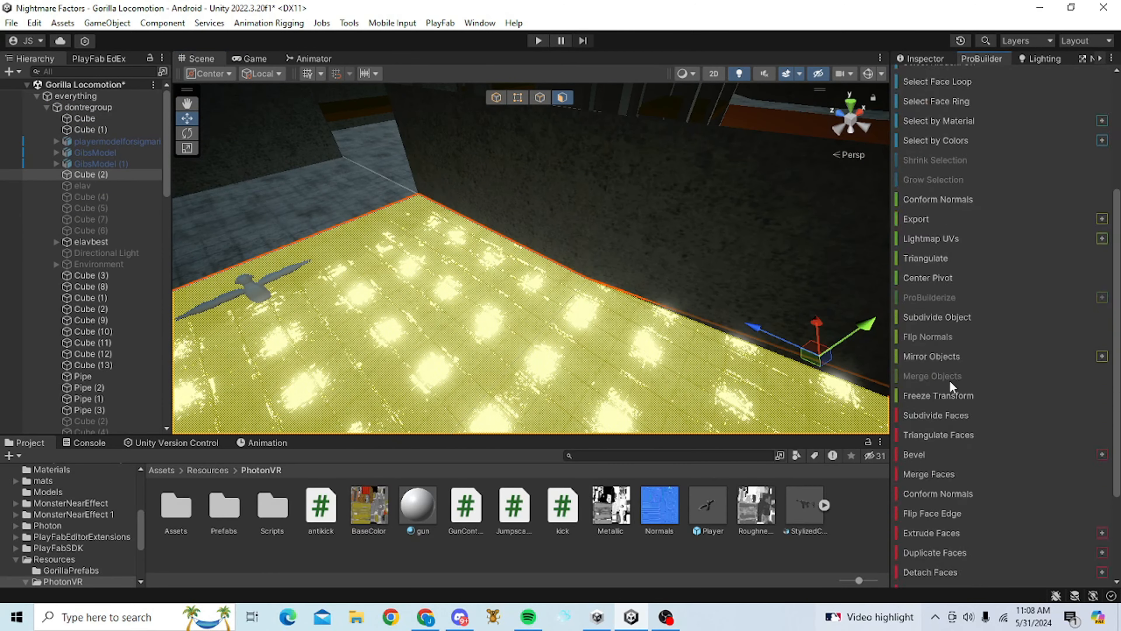
scroll(949, 379, down, 3)
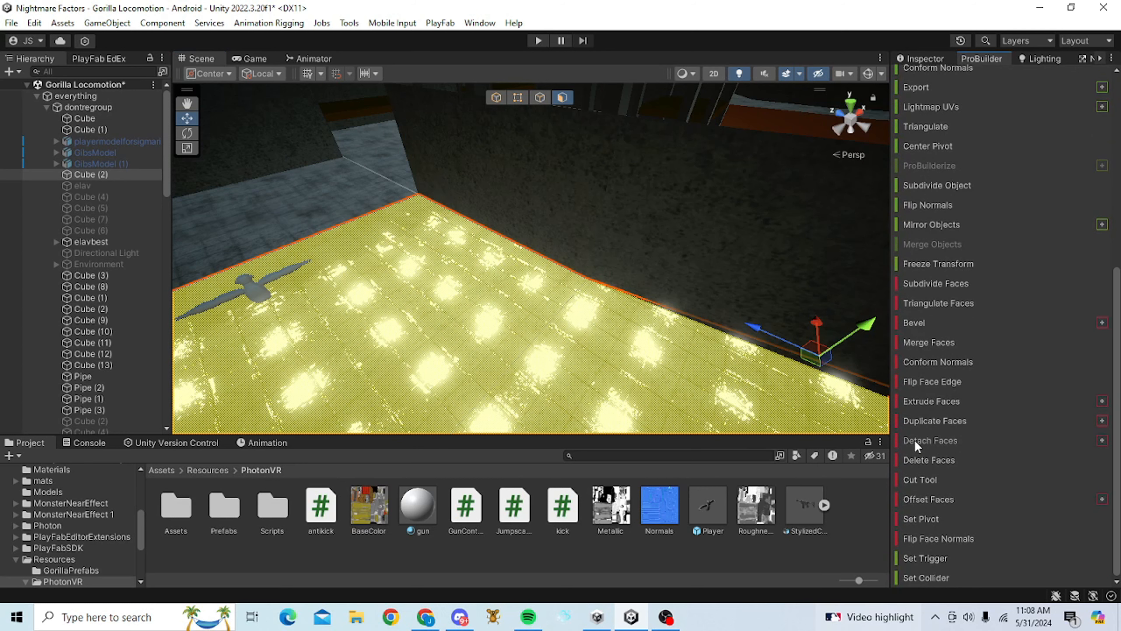
click(911, 61)
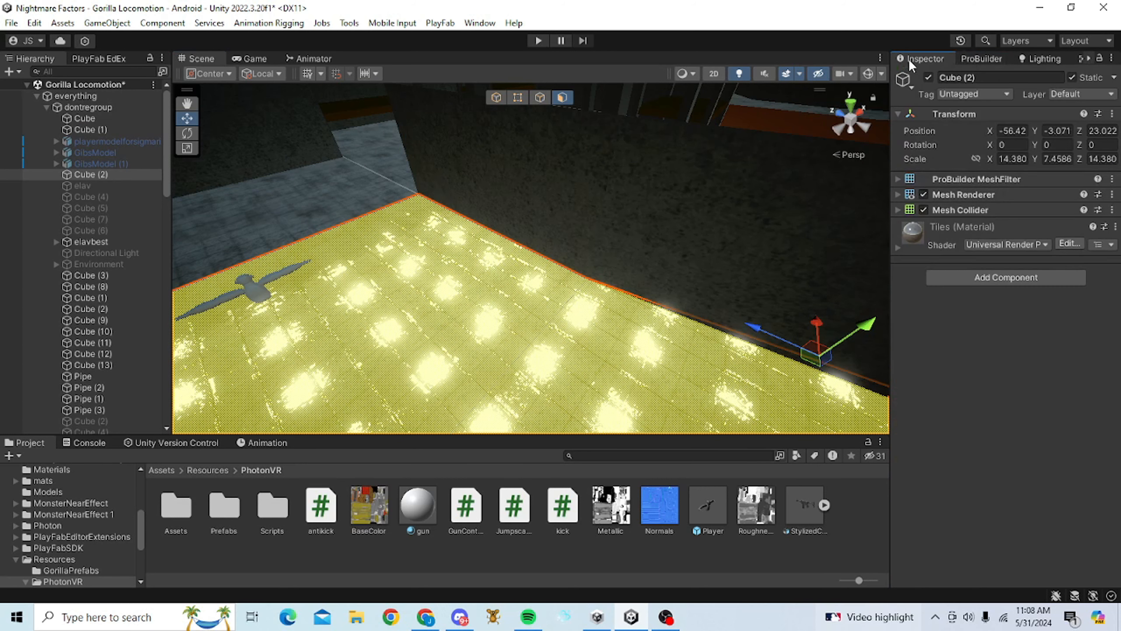
click(496, 97)
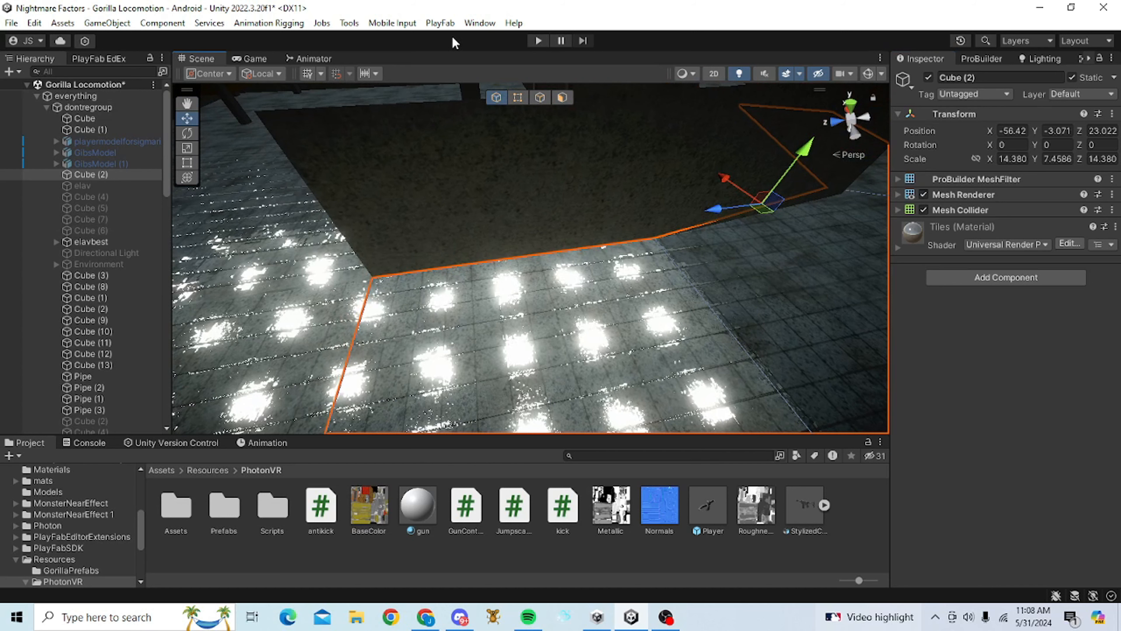
Open the Navigation (Obsolete) window and make sure the Cube (2) floor is Navigation Static with OffMeshLinks generated
click(479, 23)
mouse_move(490, 392)
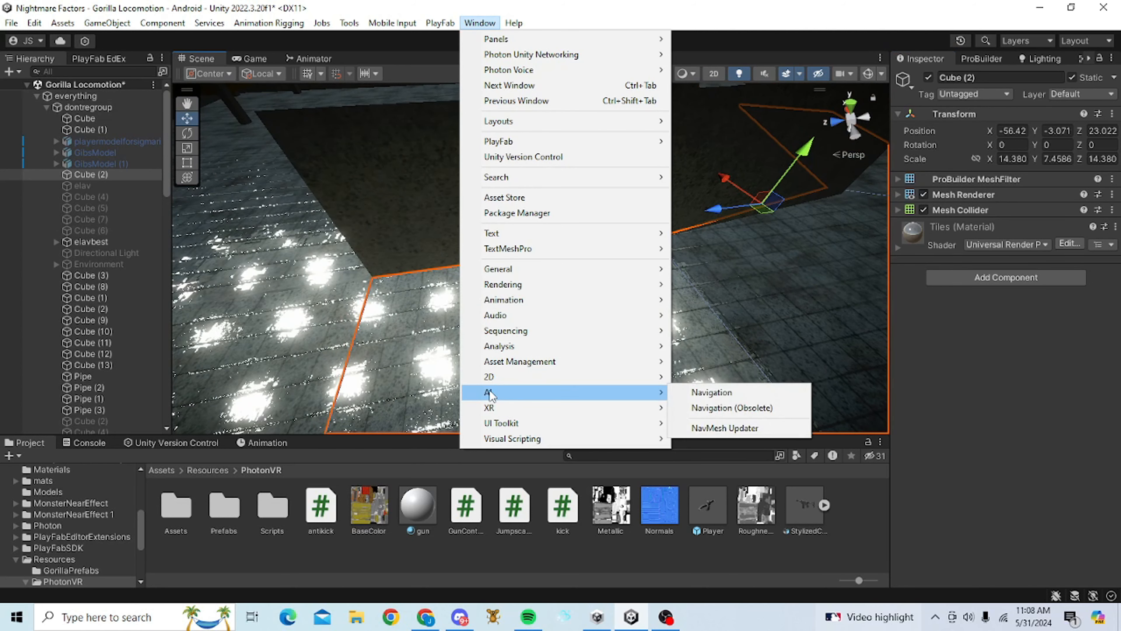
click(736, 413)
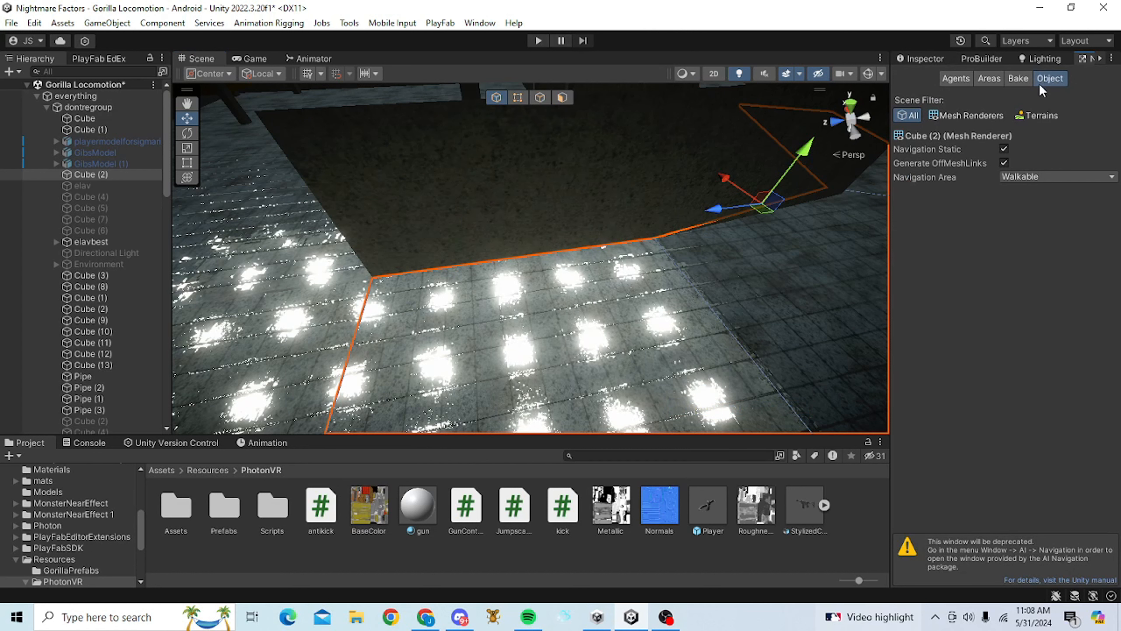
click(1004, 148)
mouse_move(706, 172)
right_down()
mouse_move(682, 173)
mouse_move(691, 179)
right_up()
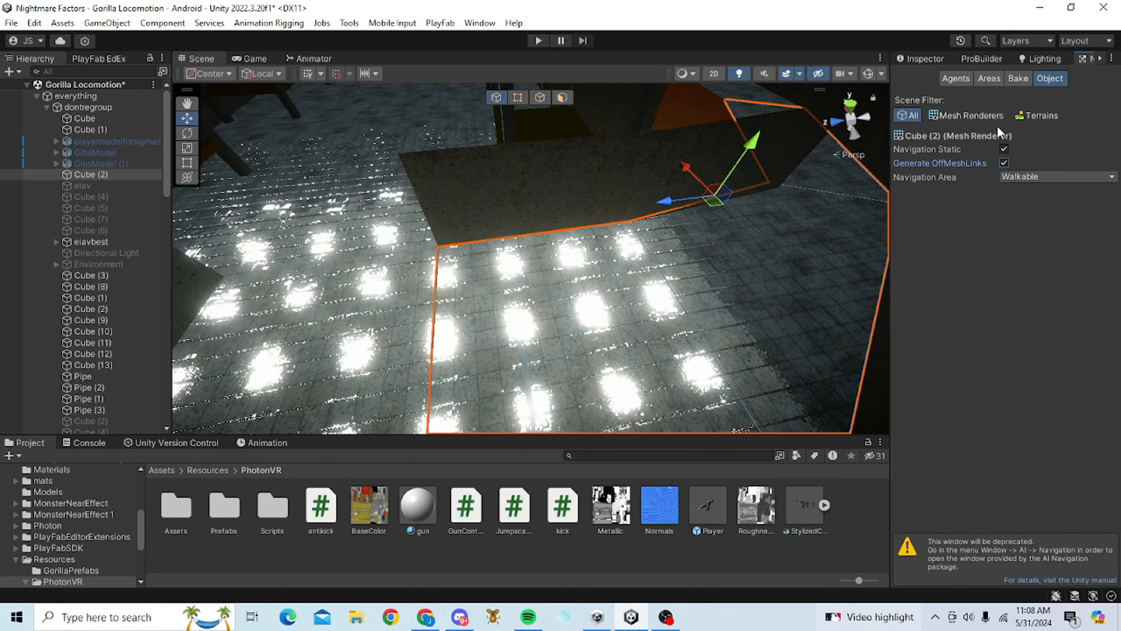
Bake the NavMesh for the map with the existing agent settings
click(1017, 79)
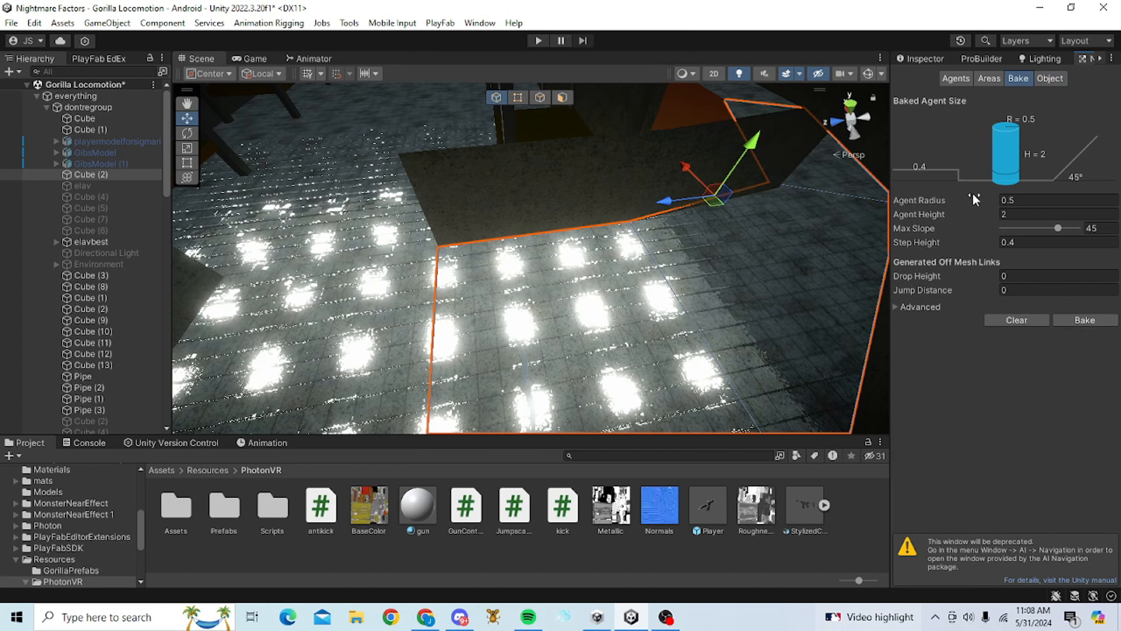
click(903, 307)
click(895, 309)
click(1079, 321)
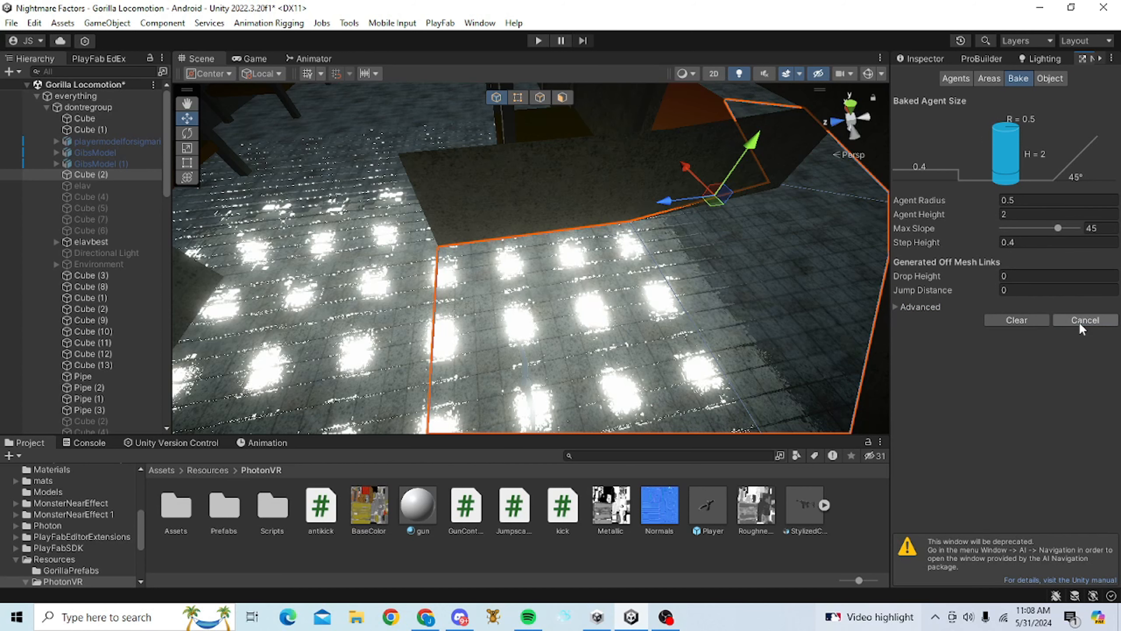
Show the scene gizmos to examine the baked NavMesh, collapse the everything group and clear the selection
click(869, 72)
scroll(555, 214, down, 6)
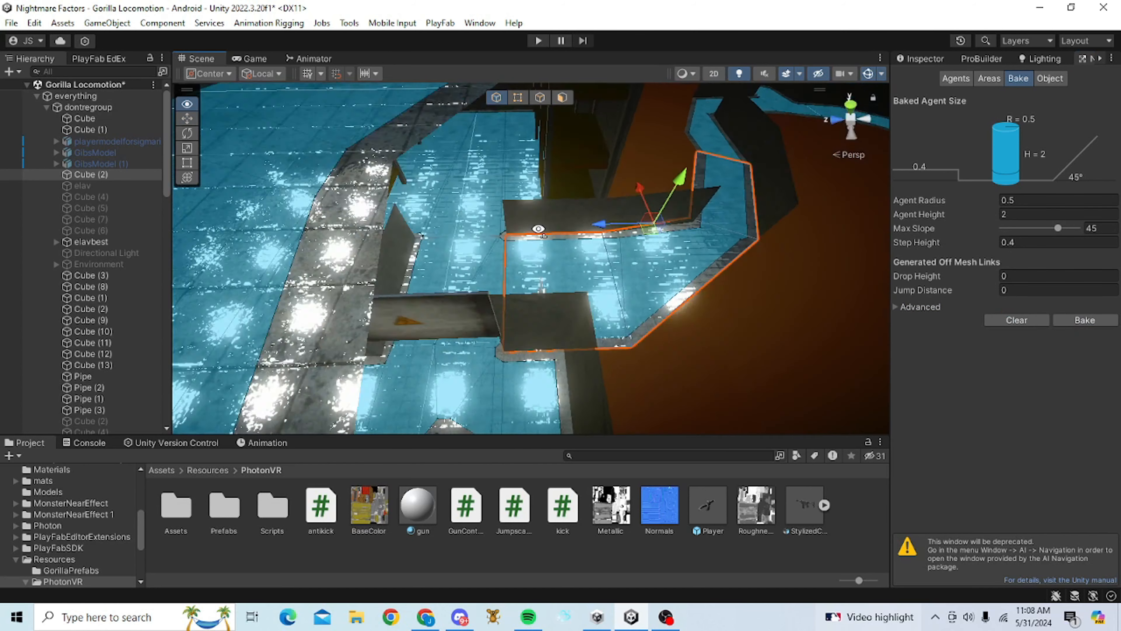
right_drag(556, 213, 543, 256)
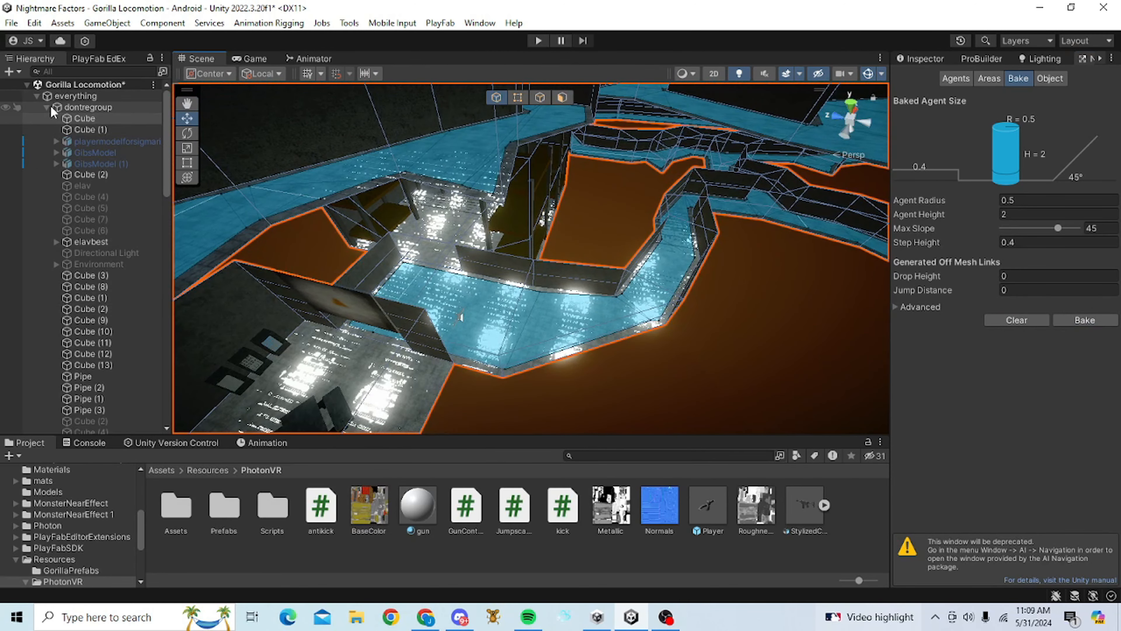
click(38, 95)
click(103, 270)
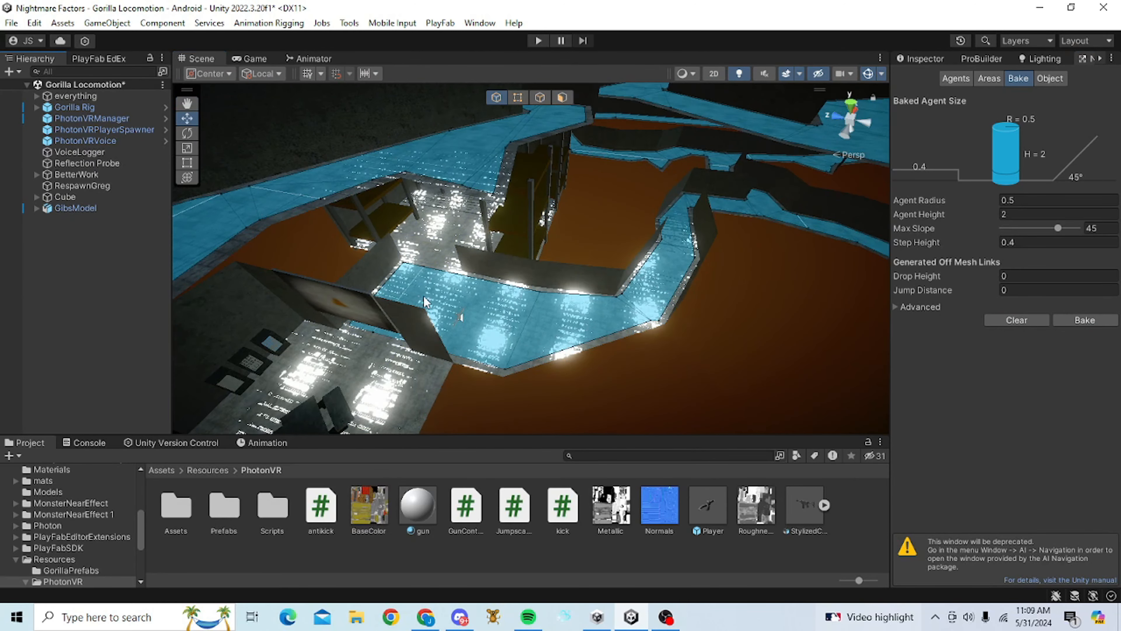
Examine the NavMesh coverage across the corridors with gizmos off and on, and return to the Inspector
right_drag(548, 212, 707, 182)
click(868, 74)
right_drag(698, 247, 746, 239)
click(868, 74)
click(921, 59)
right_drag(541, 280, 486, 207)
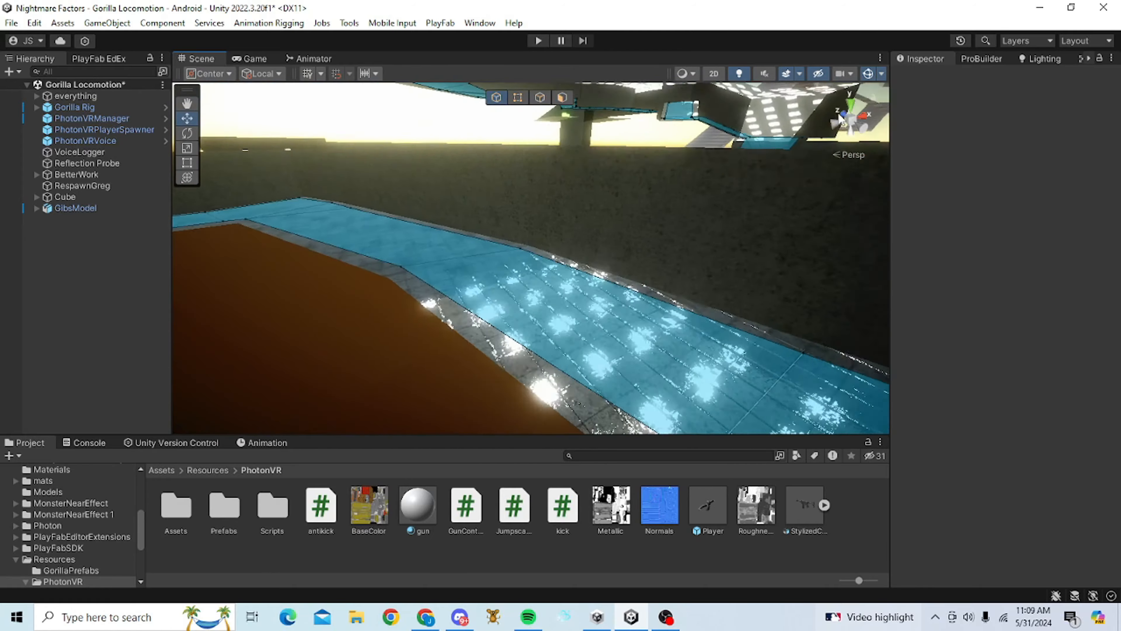
Run the game, follow GibsModel through the corridors in the Scene view, and stop play mode
right_drag(638, 325, 1045, 318)
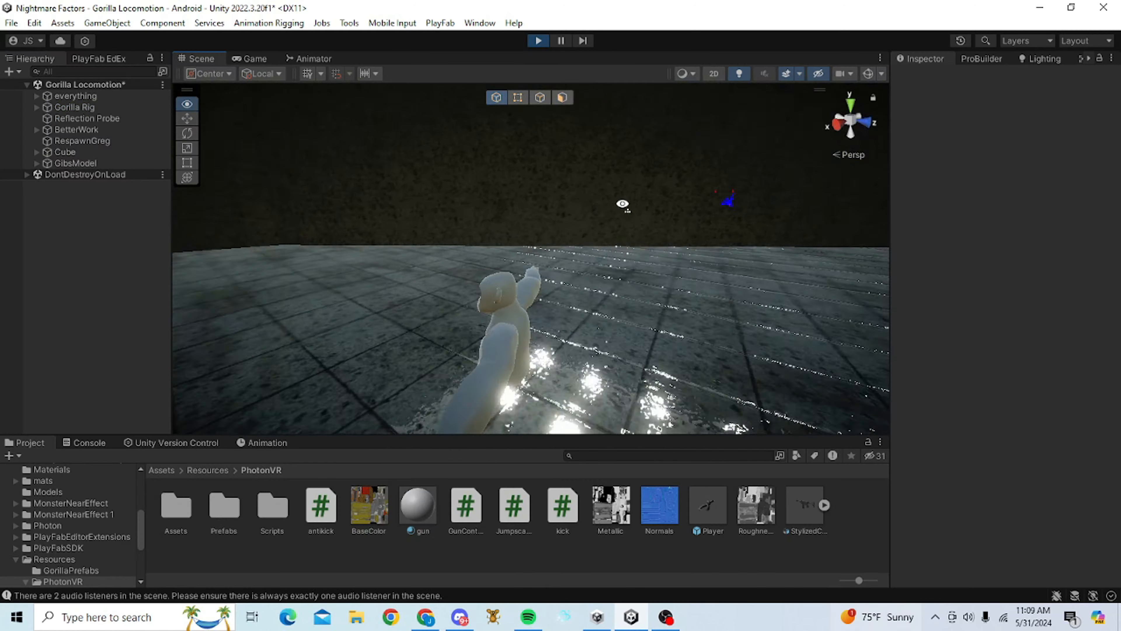
right_drag(623, 206, 598, 198)
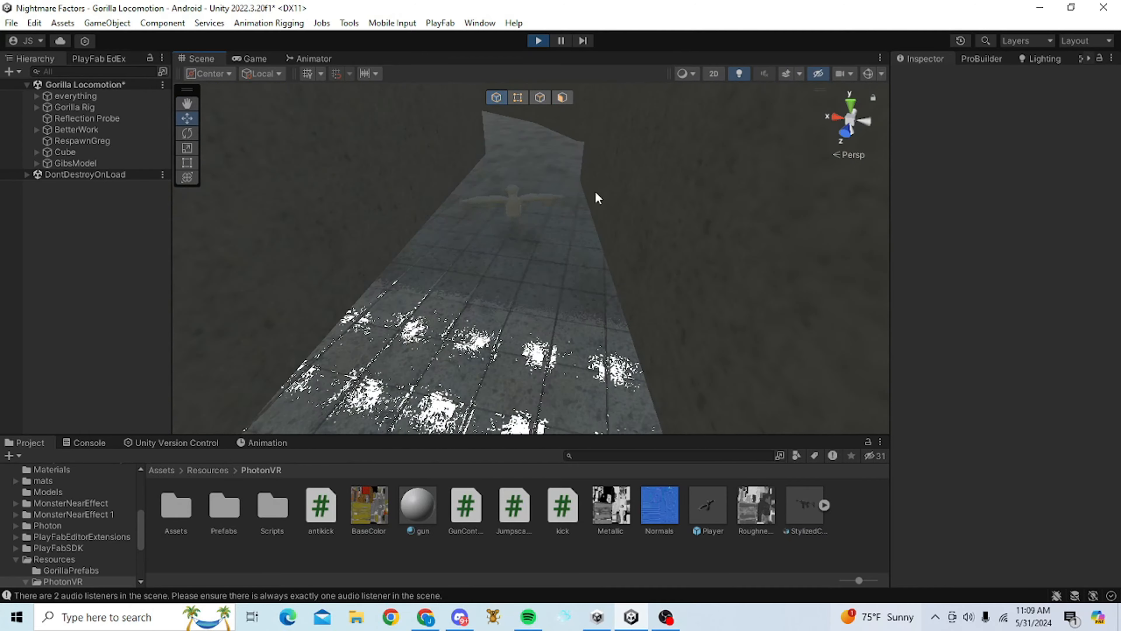
right_drag(499, 167, 700, 101)
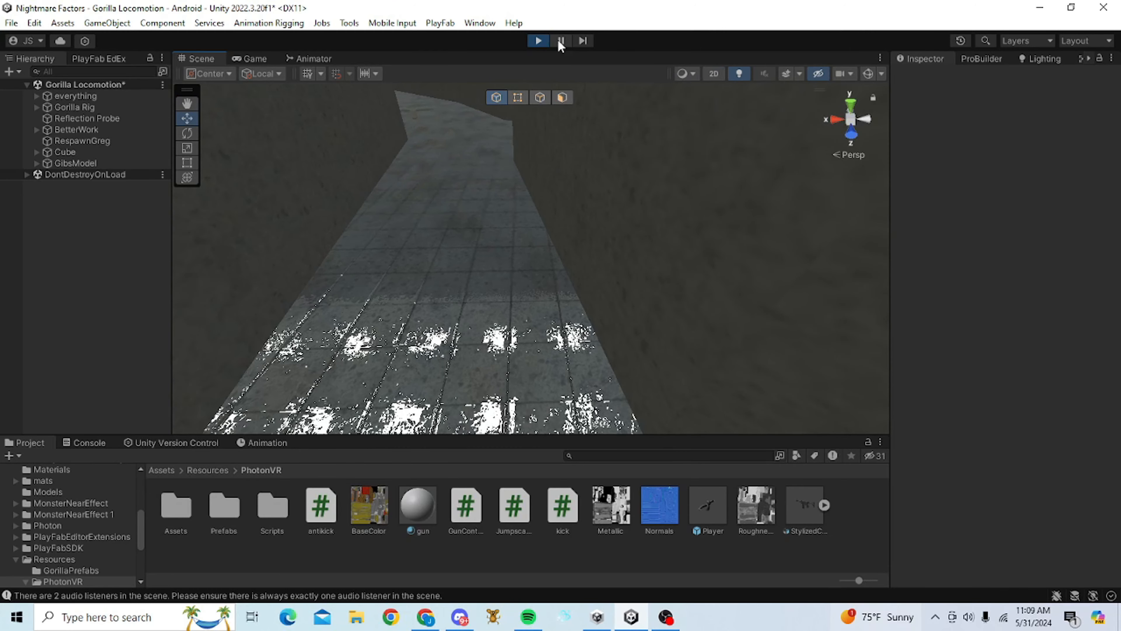
click(543, 45)
Delete GibsModel from the scene hierarchy
right_drag(446, 265, 691, 138)
right_click(88, 209)
click(119, 165)
click(784, 75)
click(1, 305)
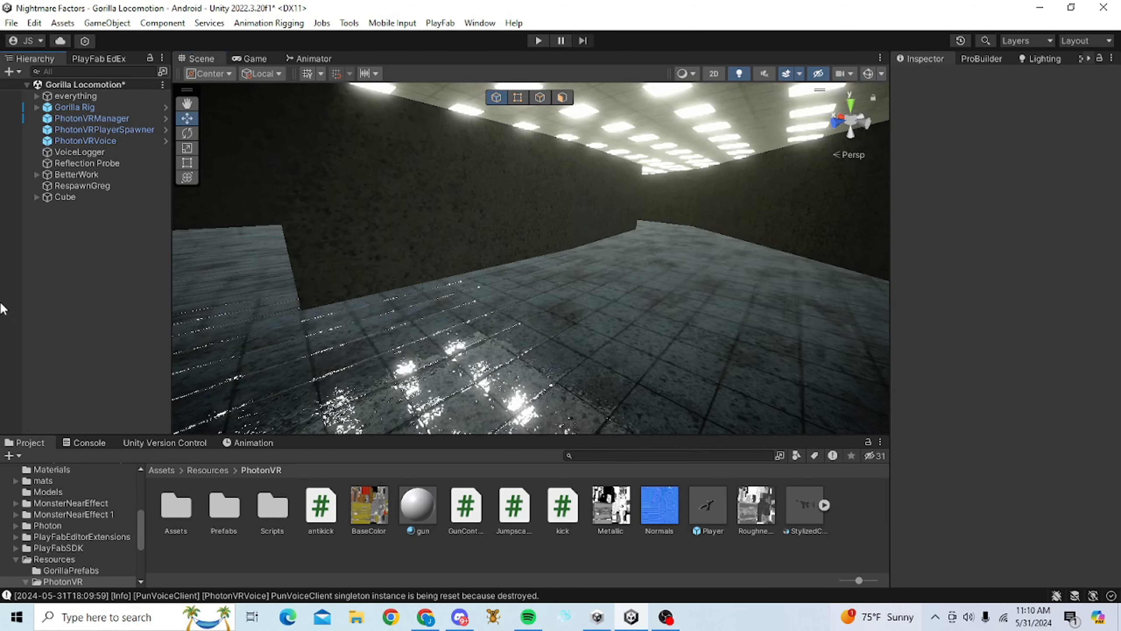